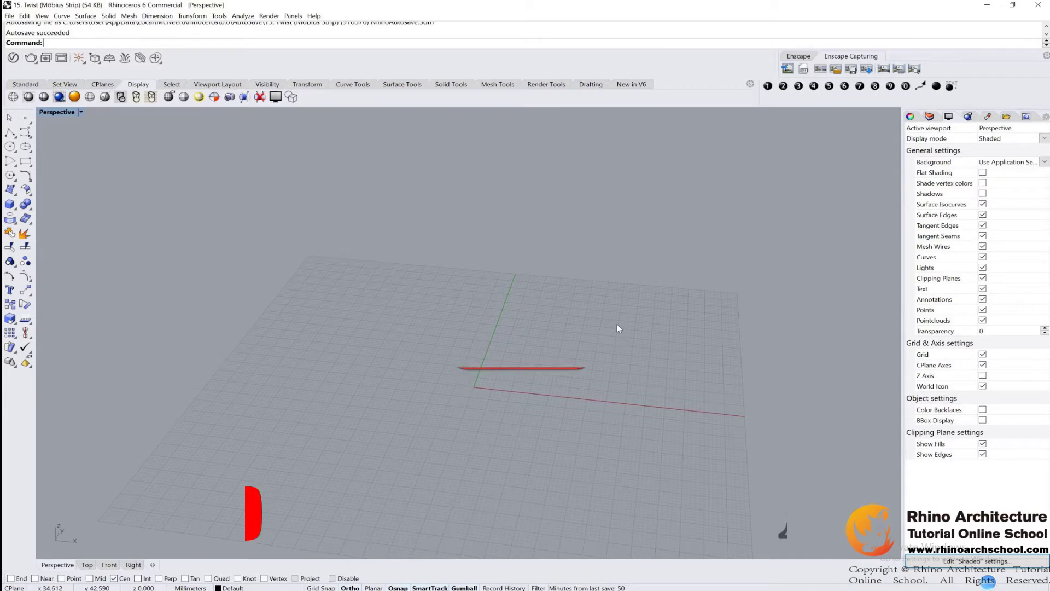
Zoom into the empty Perspective grid.
{"action": "scroll", "coordinate": [618, 333], "scroll_direction": "up", "scroll_amount": 2}
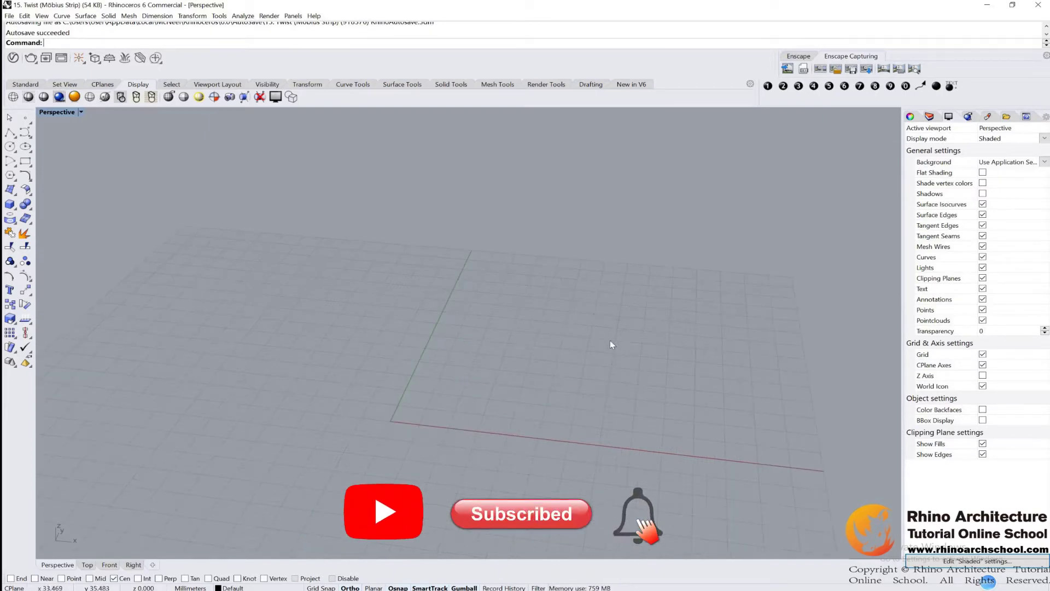
Draw a small square, drag it onto the grid origin with the gumball, and begin a linear array.
{"action": "left_click", "coordinate": [25, 163]}
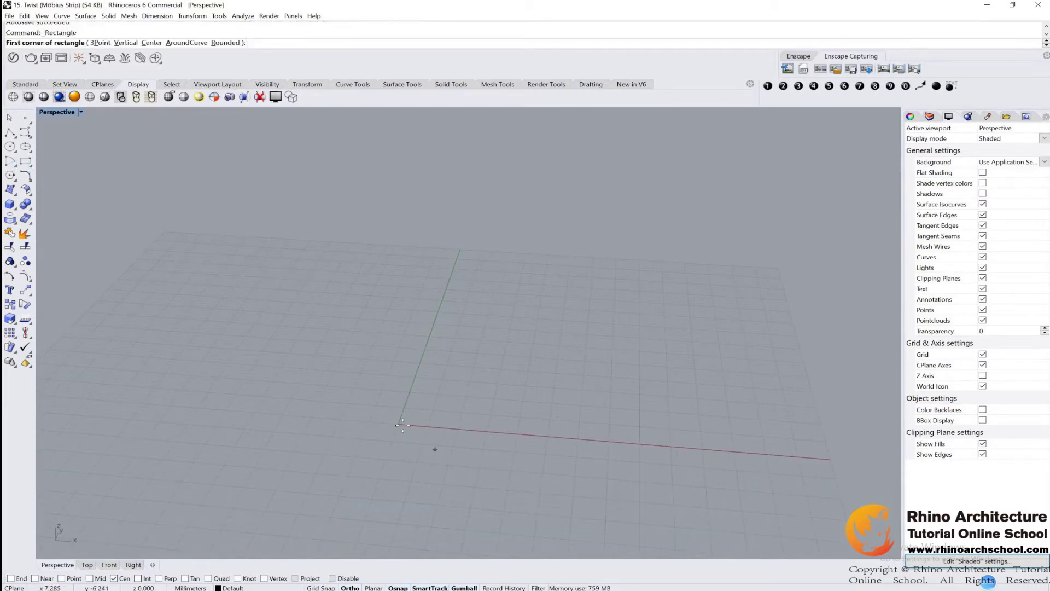
{"action": "left_click", "coordinate": [340, 367]}
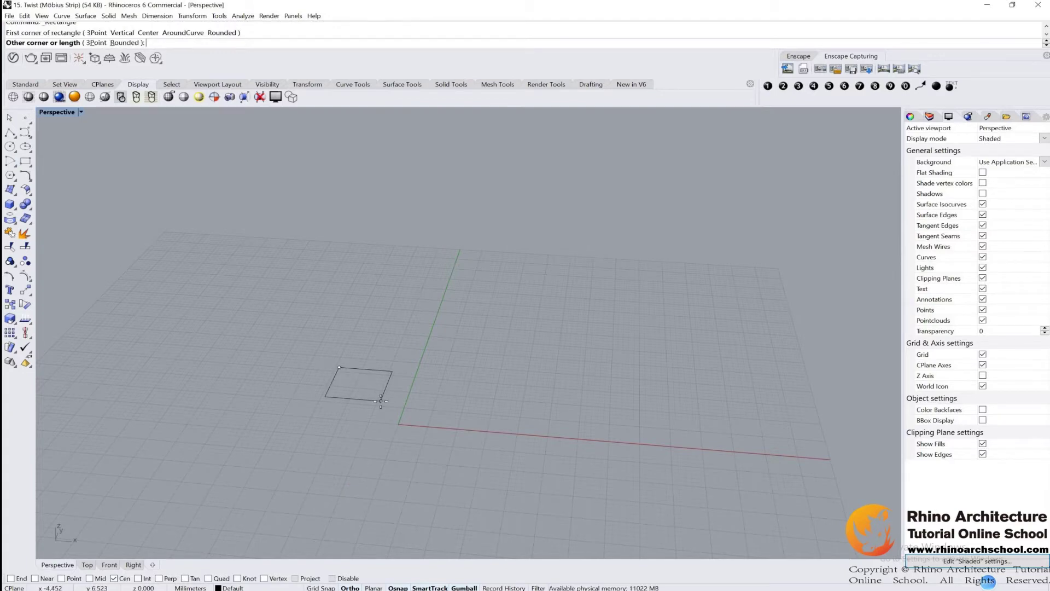
{"action": "left_click", "coordinate": [379, 397]}
{"action": "left_click", "coordinate": [391, 379]}
{"action": "left_click_drag", "start_coordinate": [390, 380], "coordinate": [440, 427]}
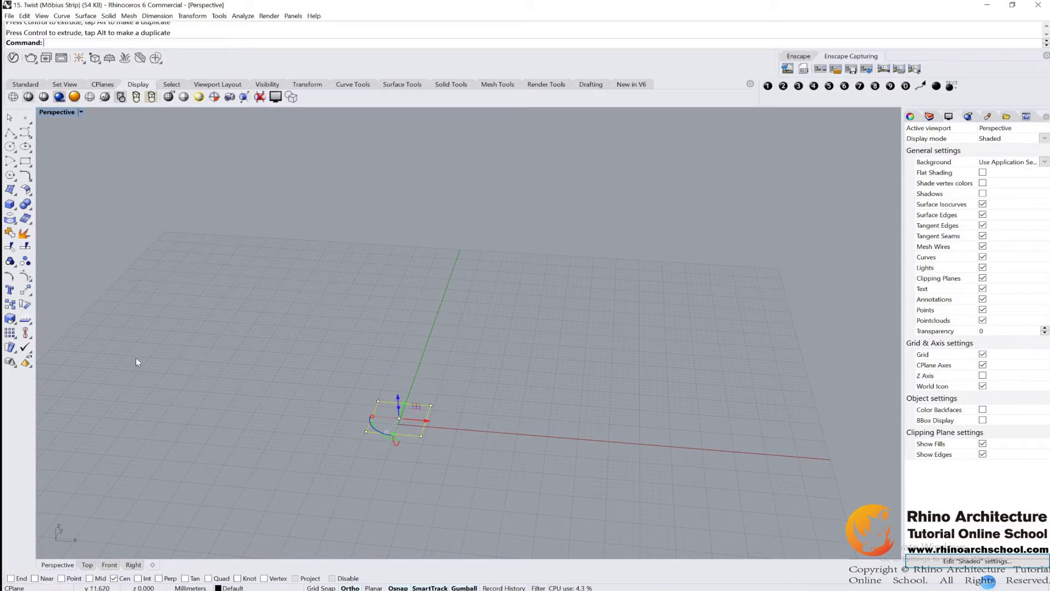
{"action": "left_click", "coordinate": [12, 335]}
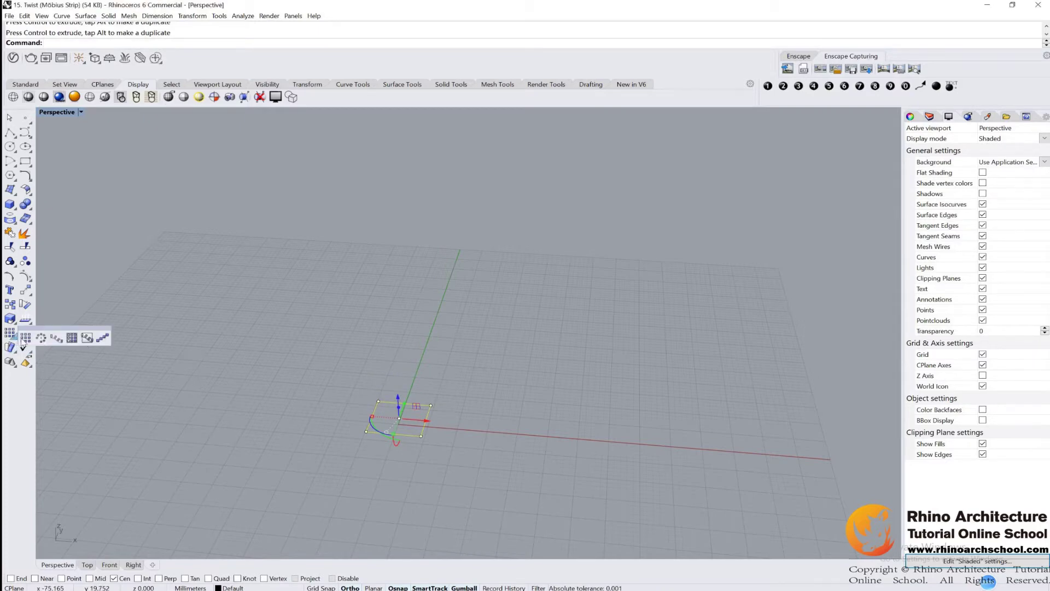
{"action": "left_click", "coordinate": [104, 339]}
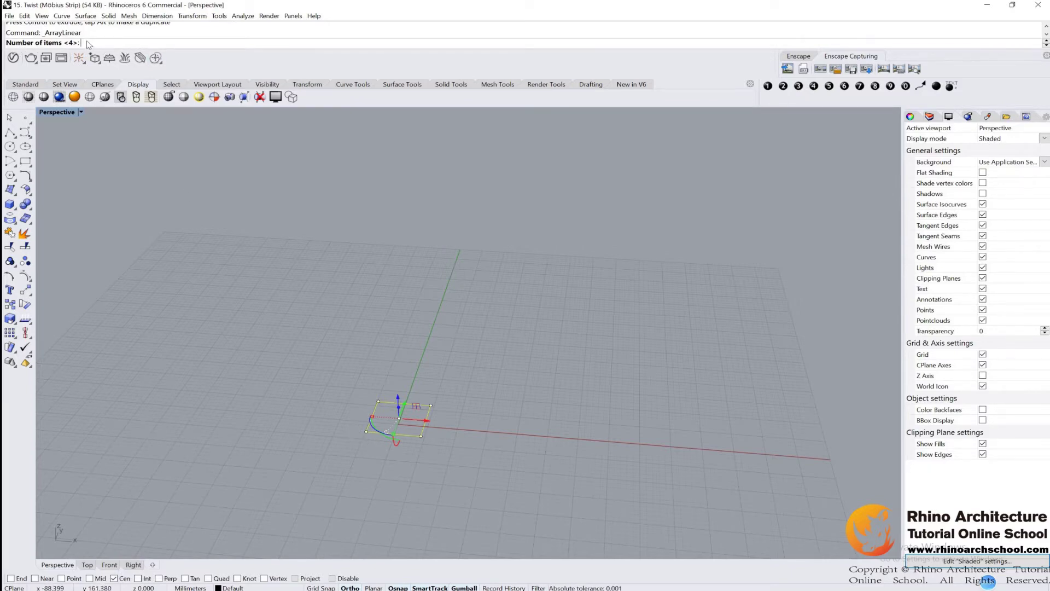
Array the square into 4 copies stacked upward, setting the spacing in the Right view.
{"action": "type", "text": "4"}
{"action": "key", "text": "Return"}
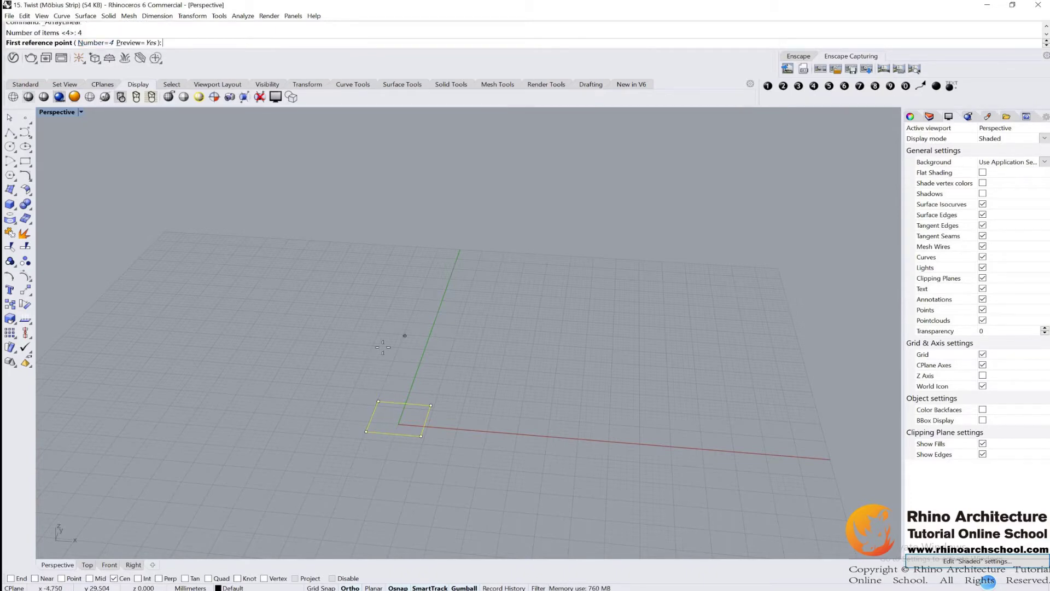
{"action": "scroll", "coordinate": [396, 429], "scroll_direction": "up", "scroll_amount": 2}
{"action": "left_click", "coordinate": [401, 405]}
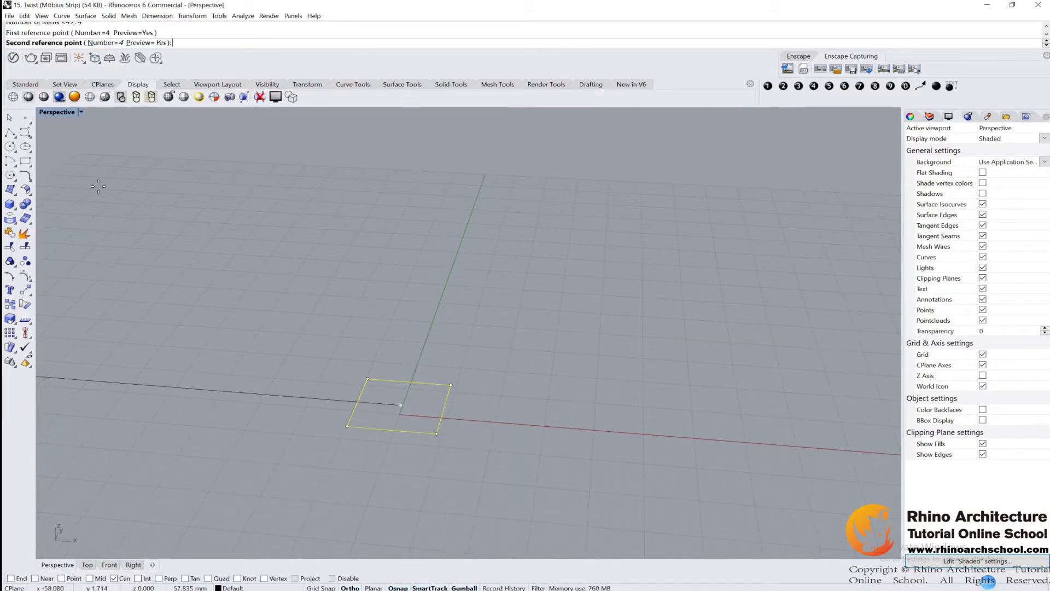
{"action": "key", "text": "ctrl+m"}
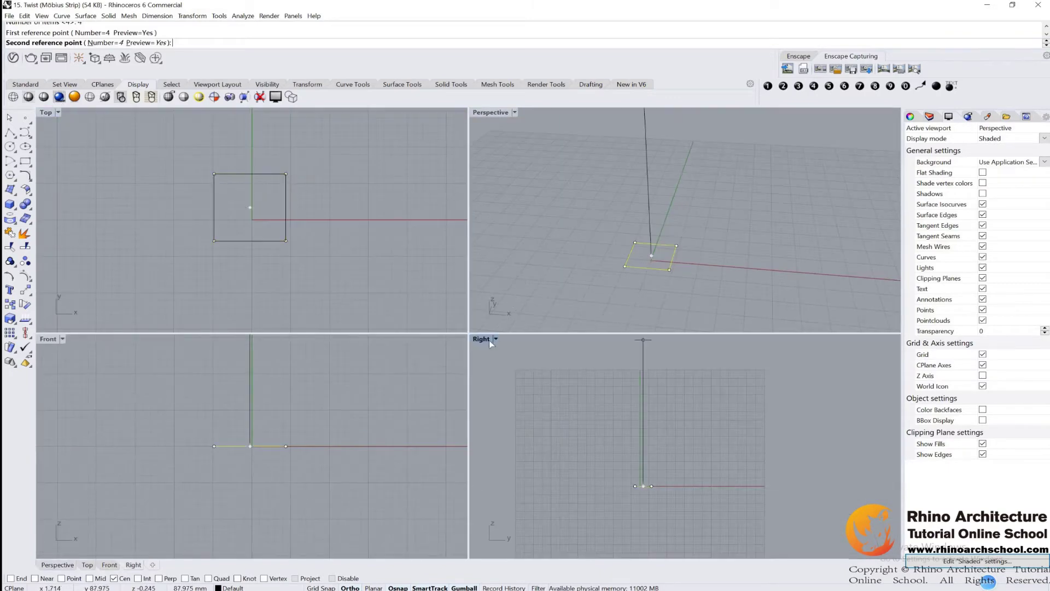
{"action": "double_click", "coordinate": [489, 340]}
{"action": "scroll", "coordinate": [459, 376], "scroll_direction": "up", "scroll_amount": 2}
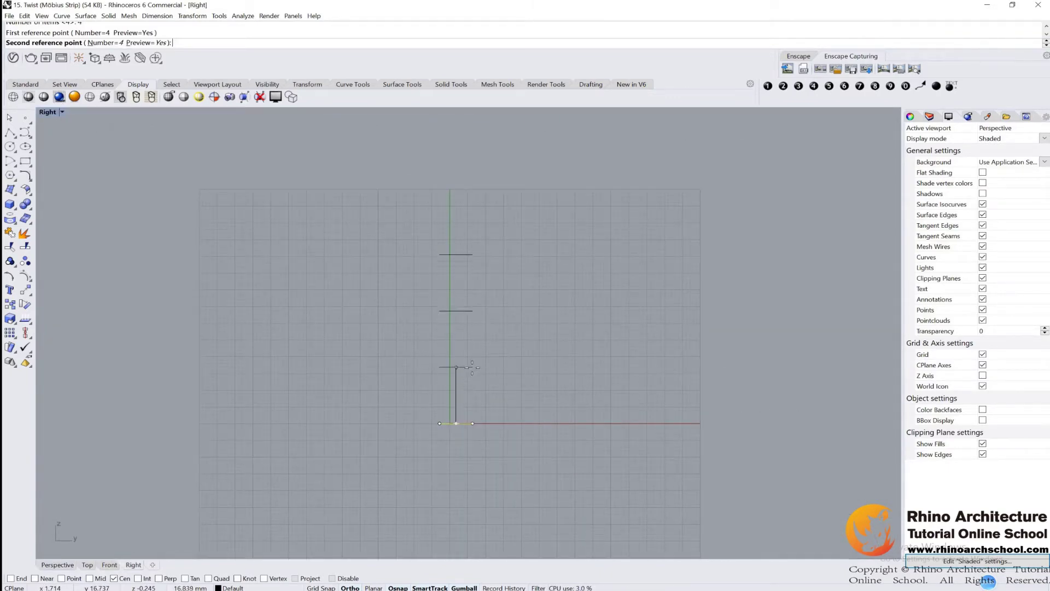
{"action": "left_click", "coordinate": [469, 369]}
Copy the four-square stack and place the duplicate stack to its right.
{"action": "left_click_drag", "start_coordinate": [514, 407], "coordinate": [154, 178]}
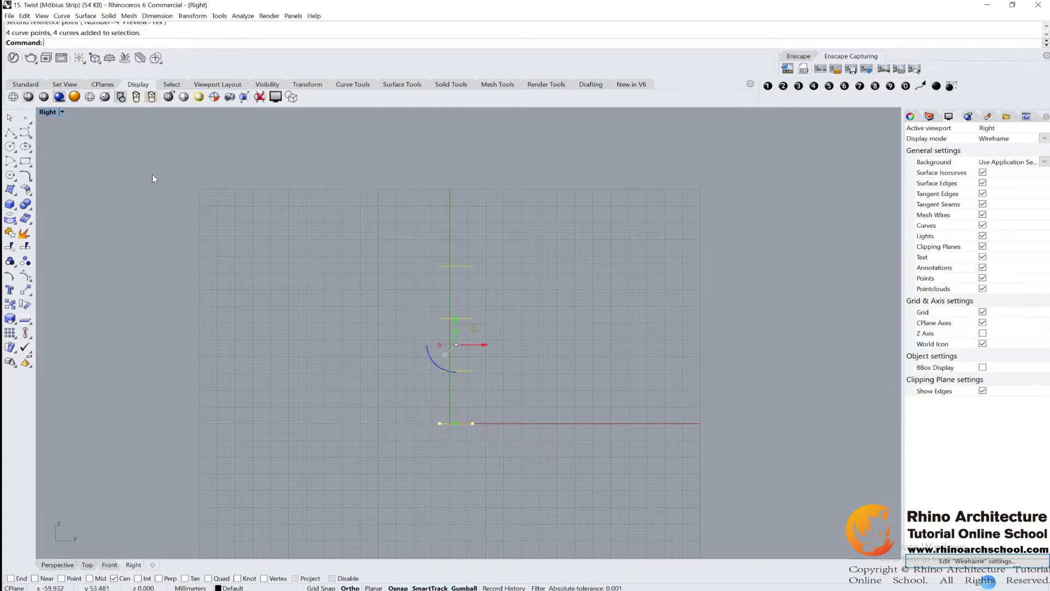
{"action": "double_click", "coordinate": [52, 113]}
{"action": "double_click", "coordinate": [492, 108]}
{"action": "right_click_drag", "start_coordinate": [515, 179], "coordinate": [553, 314], "text": "shift"}
{"action": "key", "text": "ctrl+c"}
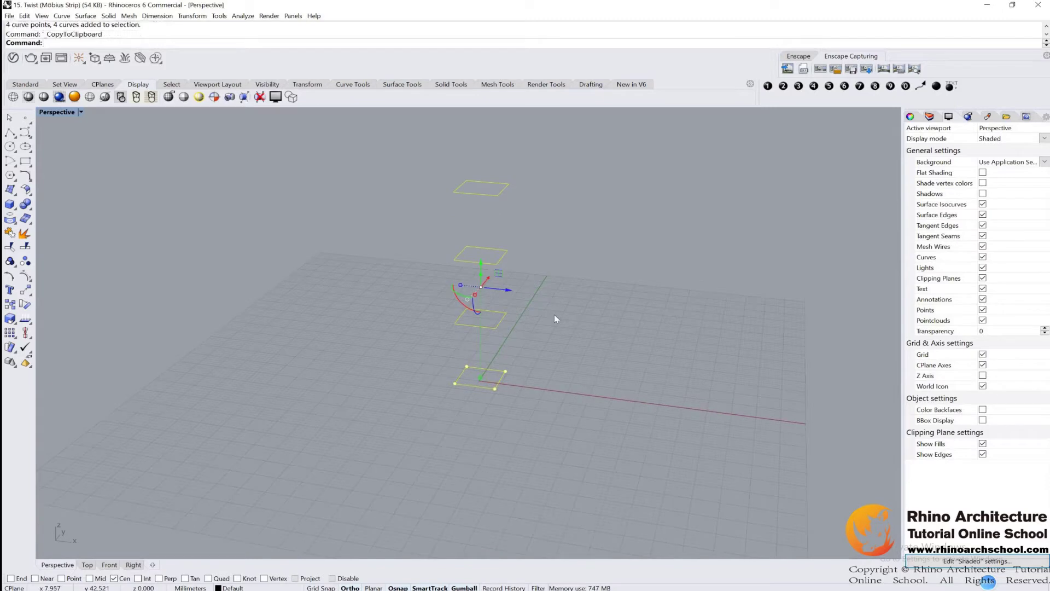
{"action": "key", "text": "ctrl+v"}
{"action": "left_click_drag", "start_coordinate": [513, 293], "coordinate": [710, 353]}
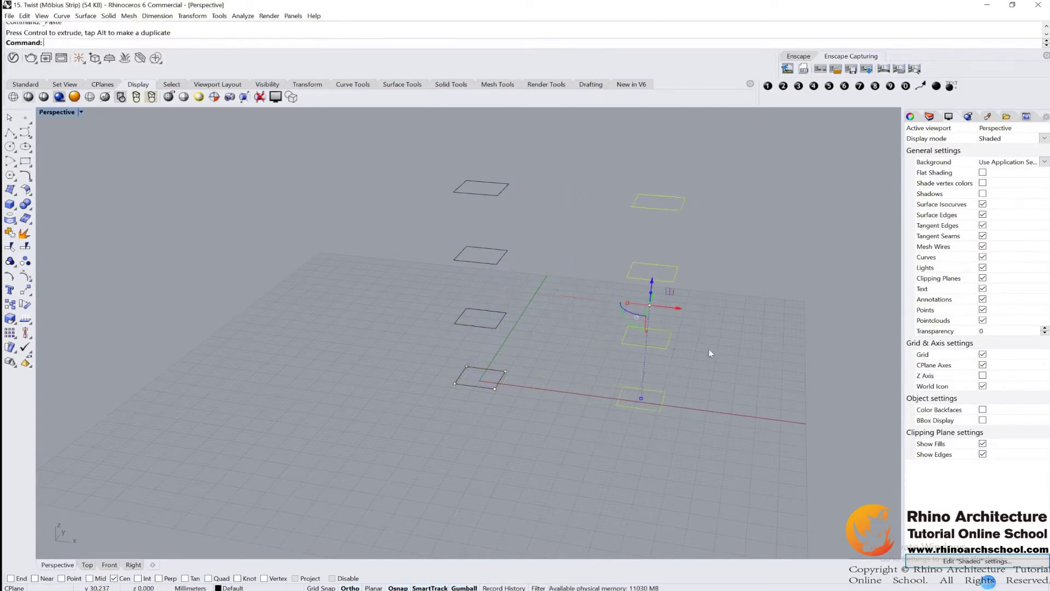
{"action": "key", "text": "Escape"}
{"action": "right_click_drag", "start_coordinate": [710, 353], "coordinate": [564, 340]}
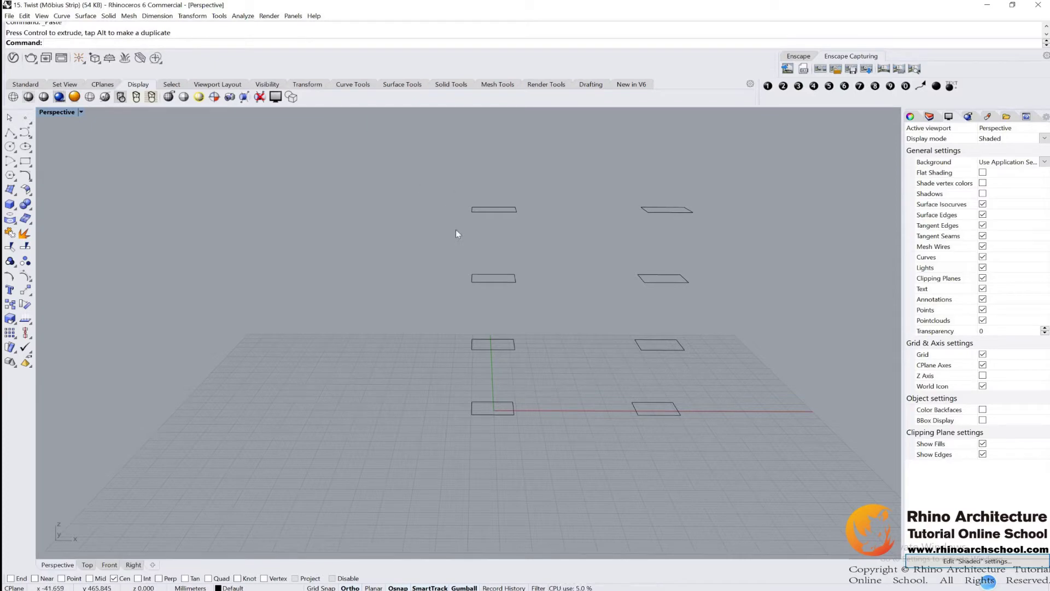
Rotate the left stack's second square 45° about the vertical, undoing a wrong upright rotation.
{"action": "left_click", "coordinate": [514, 349]}
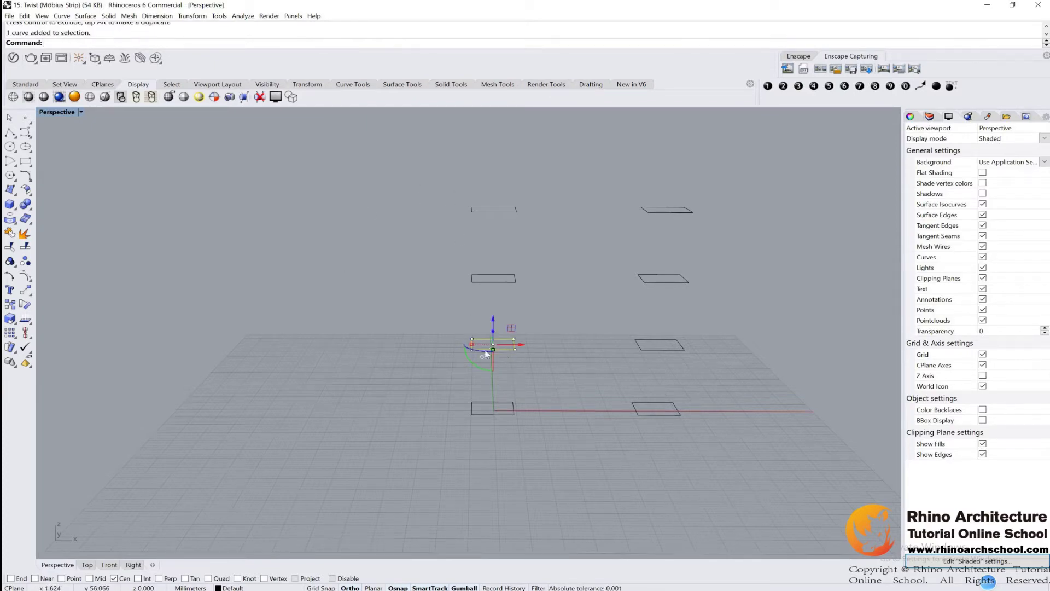
{"action": "right_click_drag", "start_coordinate": [485, 349], "coordinate": [509, 275]}
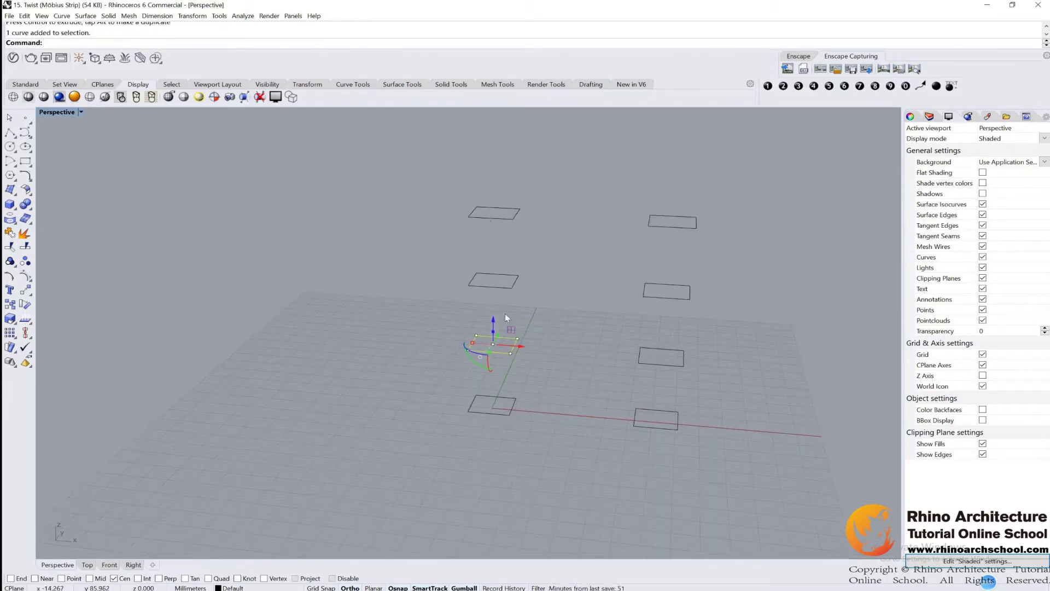
{"action": "scroll", "coordinate": [476, 356], "scroll_direction": "up", "scroll_amount": 2}
{"action": "left_click", "coordinate": [473, 352]}
{"action": "type", "text": "90"}
{"action": "key", "text": "Return"}
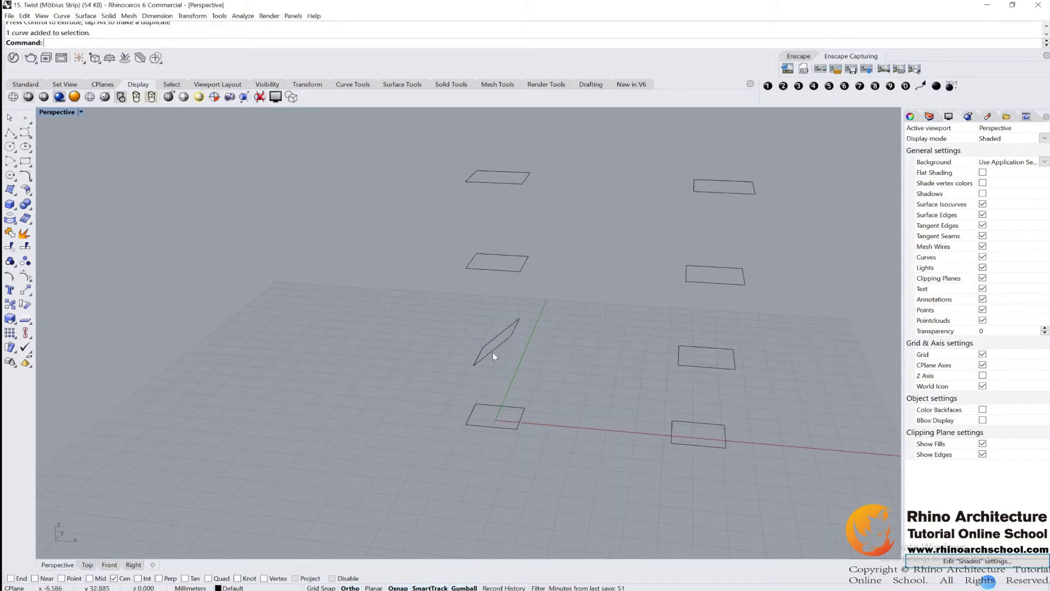
{"action": "key", "text": "ctrl+z"}
{"action": "left_click", "coordinate": [479, 353]}
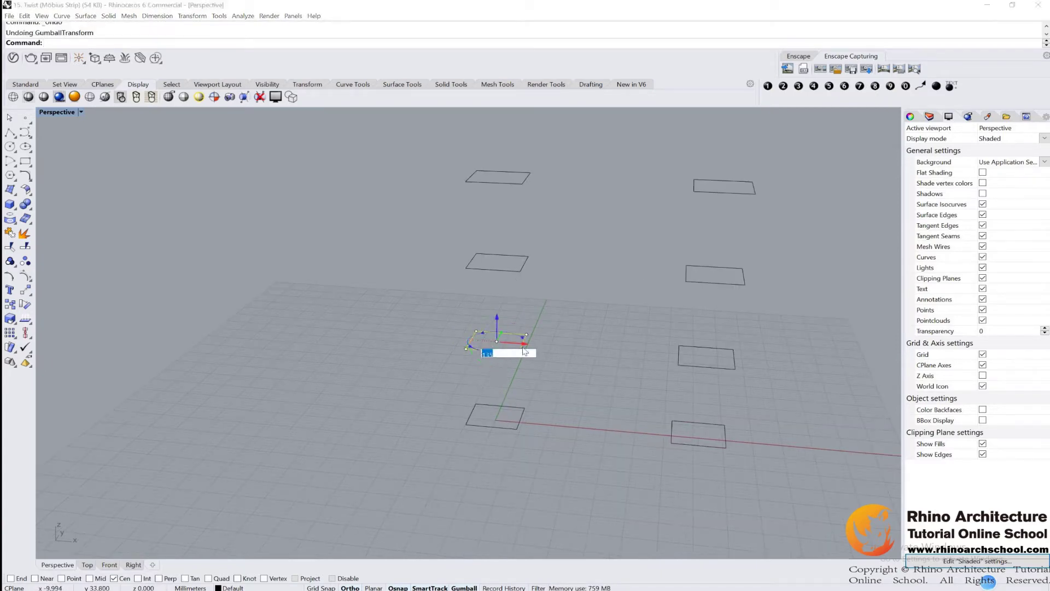
{"action": "key", "text": "Return"}
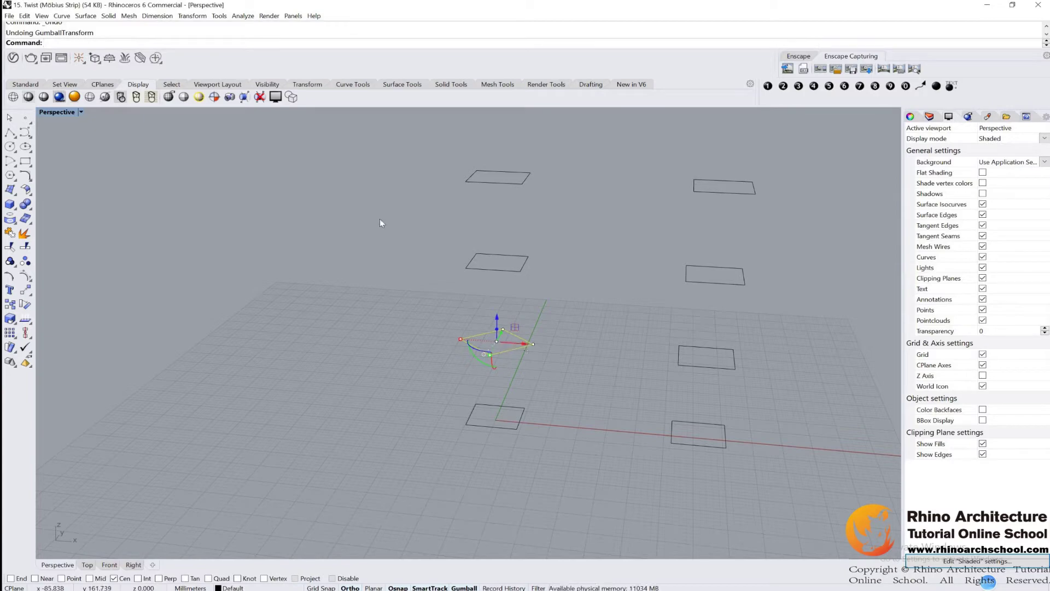
Rotate the third square 90° and the top square 135°, then select all four squares.
{"action": "left_click", "coordinate": [494, 273]}
{"action": "left_click", "coordinate": [487, 271]}
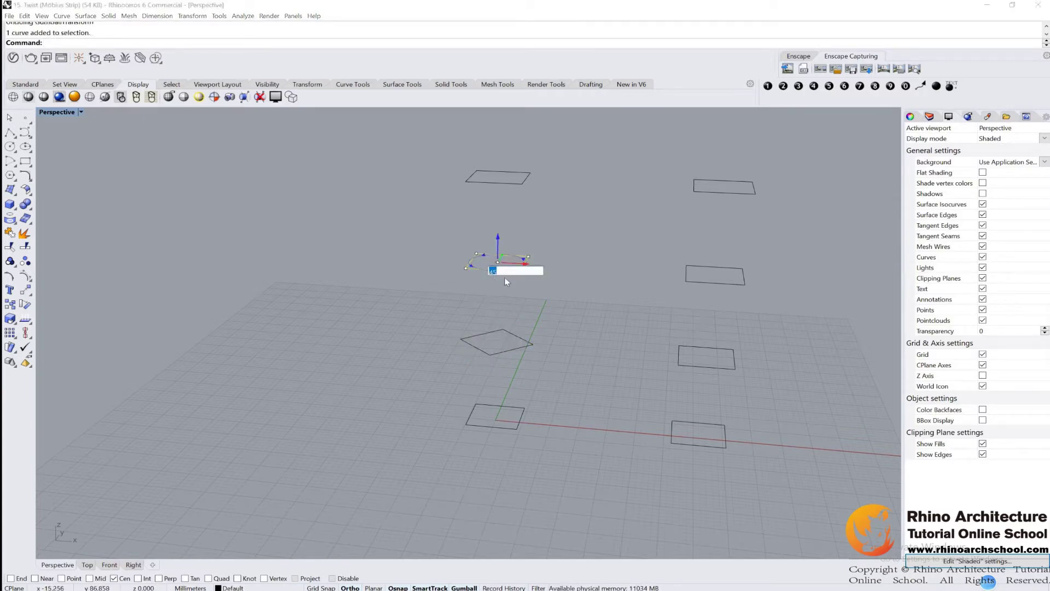
{"action": "key", "text": "Return"}
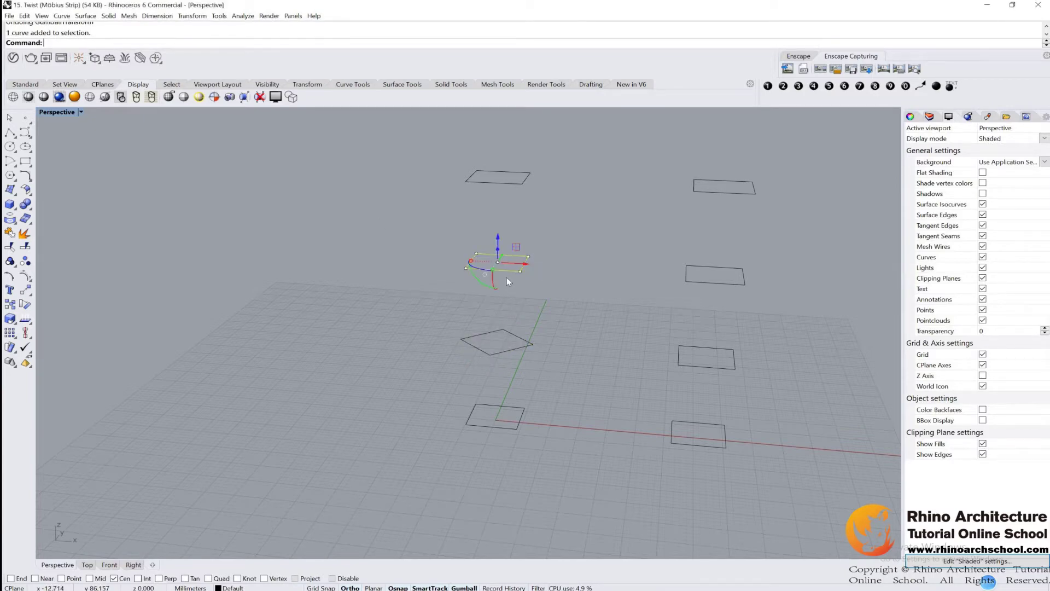
{"action": "left_click_drag", "start_coordinate": [498, 241], "coordinate": [499, 172]}
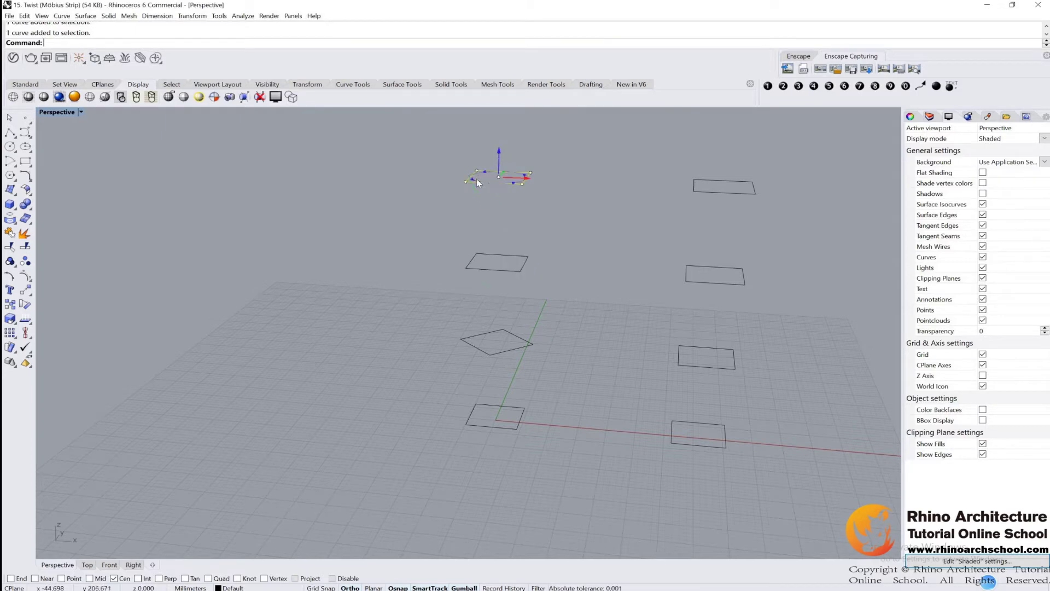
{"action": "left_click", "coordinate": [524, 186]}
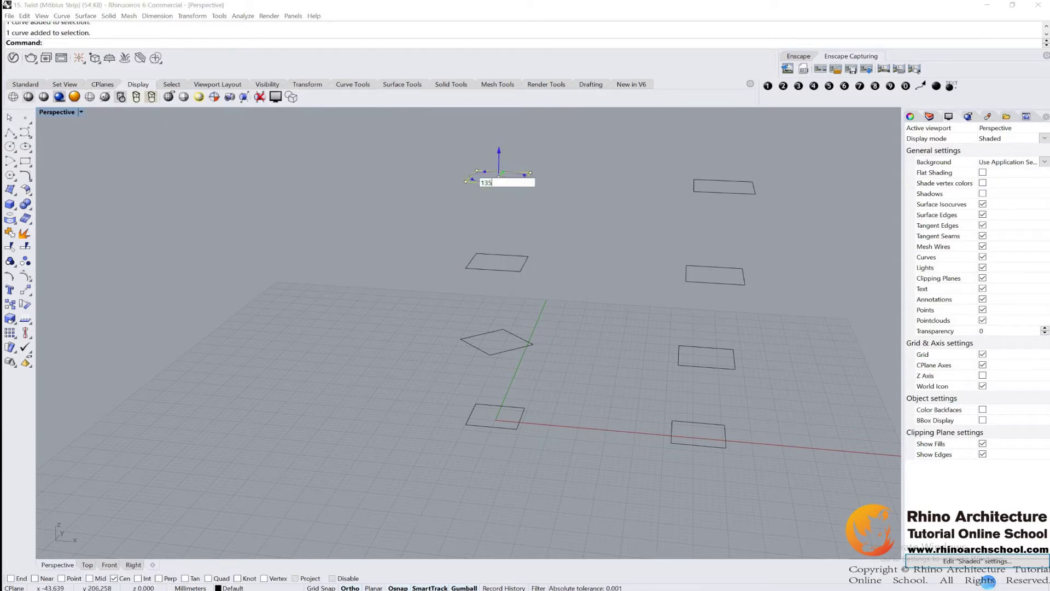
{"action": "key", "text": "Return"}
{"action": "scroll", "coordinate": [480, 286], "scroll_direction": "down", "scroll_amount": 3}
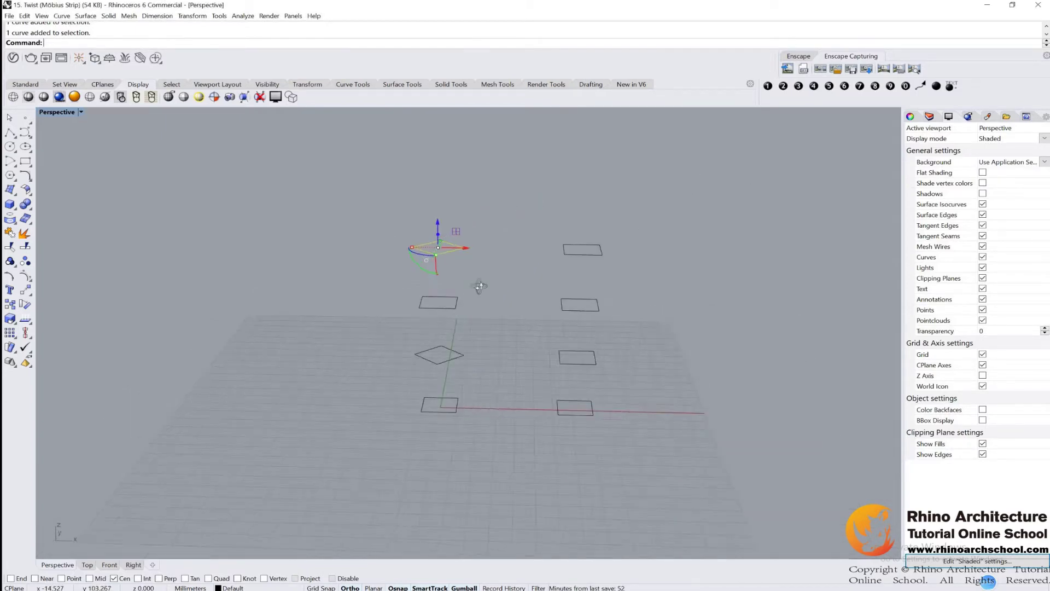
{"action": "right_click_drag", "start_coordinate": [480, 286], "coordinate": [462, 283]}
{"action": "left_click_drag", "start_coordinate": [492, 213], "coordinate": [323, 454]}
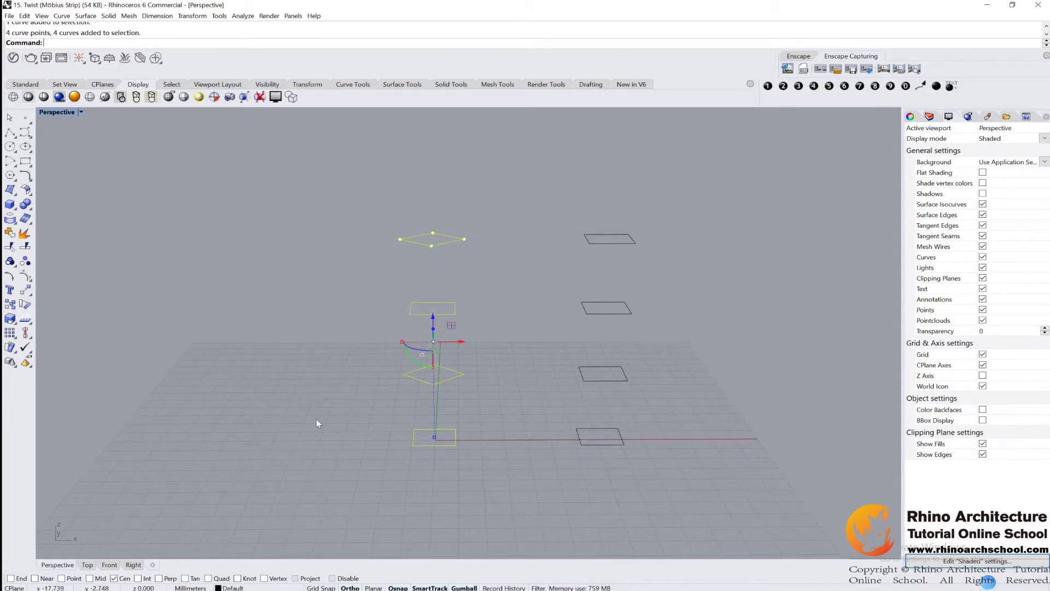
Loft the left stack's rotated squares with Natural seams into a twisted tower, then select the right stack.
{"action": "left_click", "coordinate": [12, 192]}
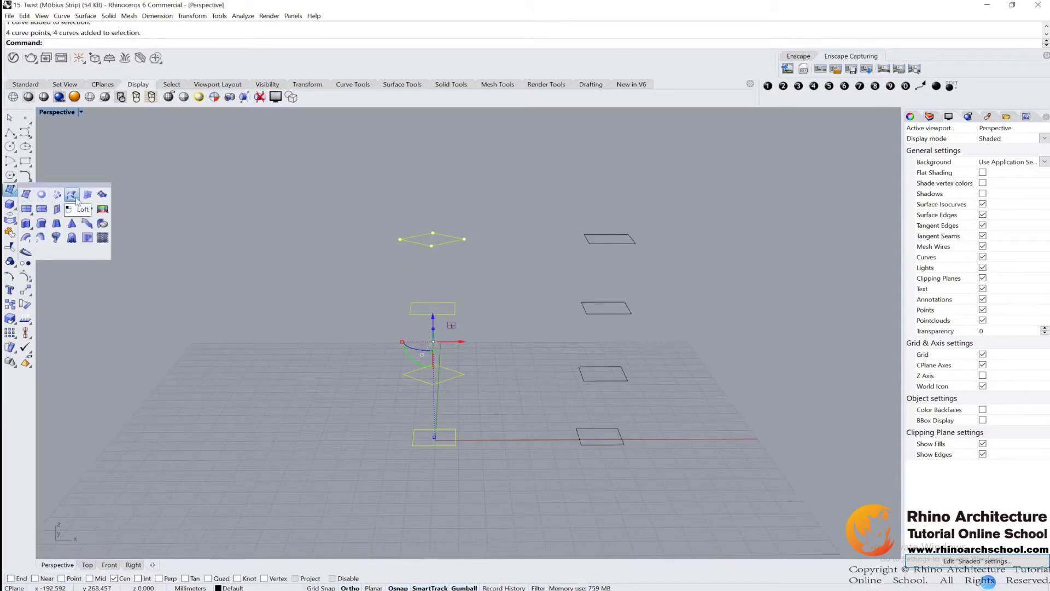
{"action": "left_click", "coordinate": [75, 198]}
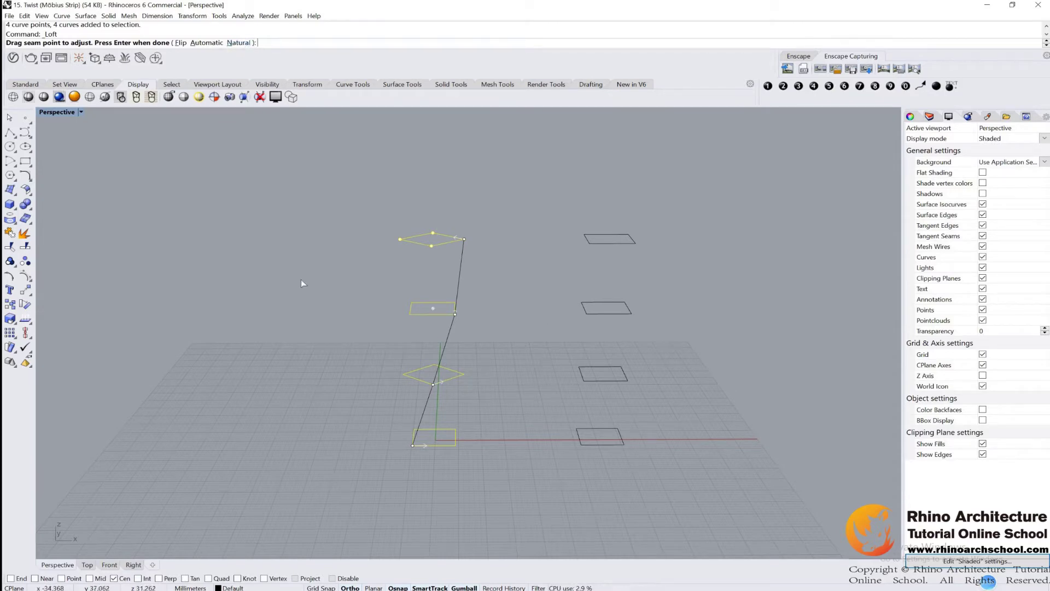
{"action": "left_click", "coordinate": [244, 43]}
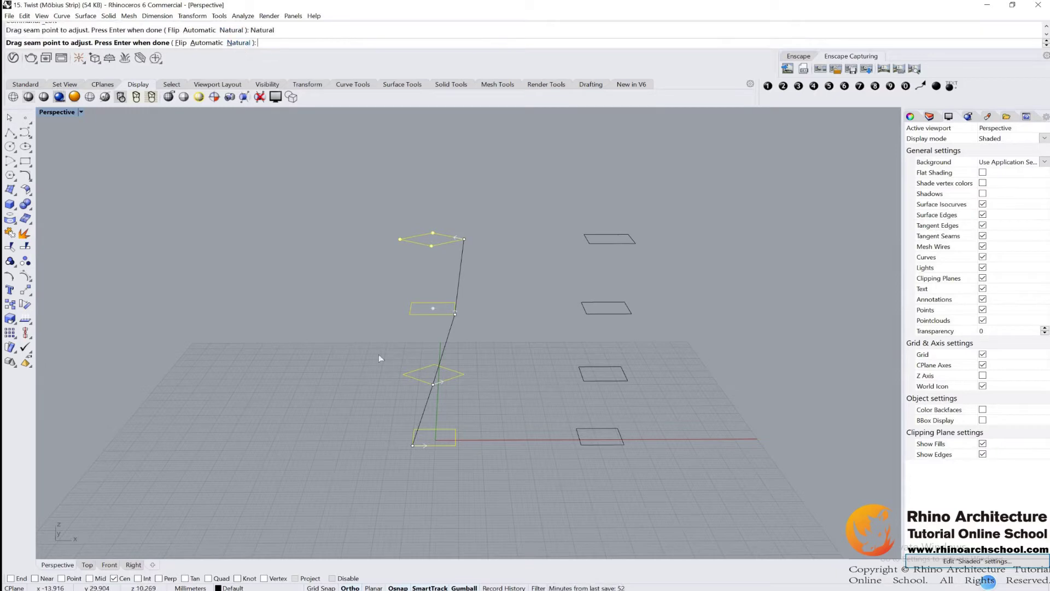
{"action": "right_click_drag", "start_coordinate": [451, 434], "coordinate": [417, 404]}
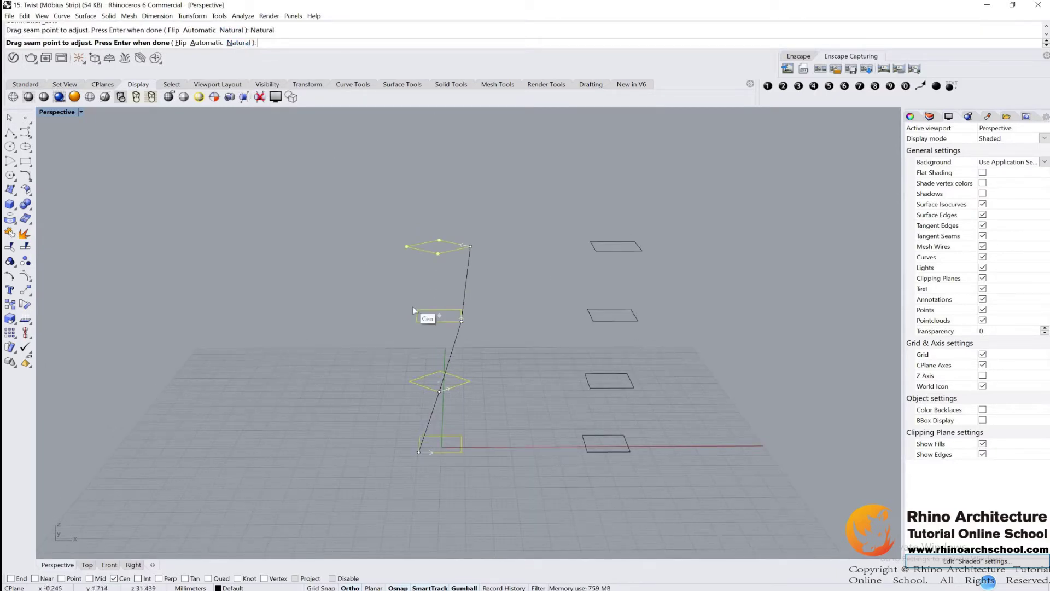
{"action": "key", "text": "Return"}
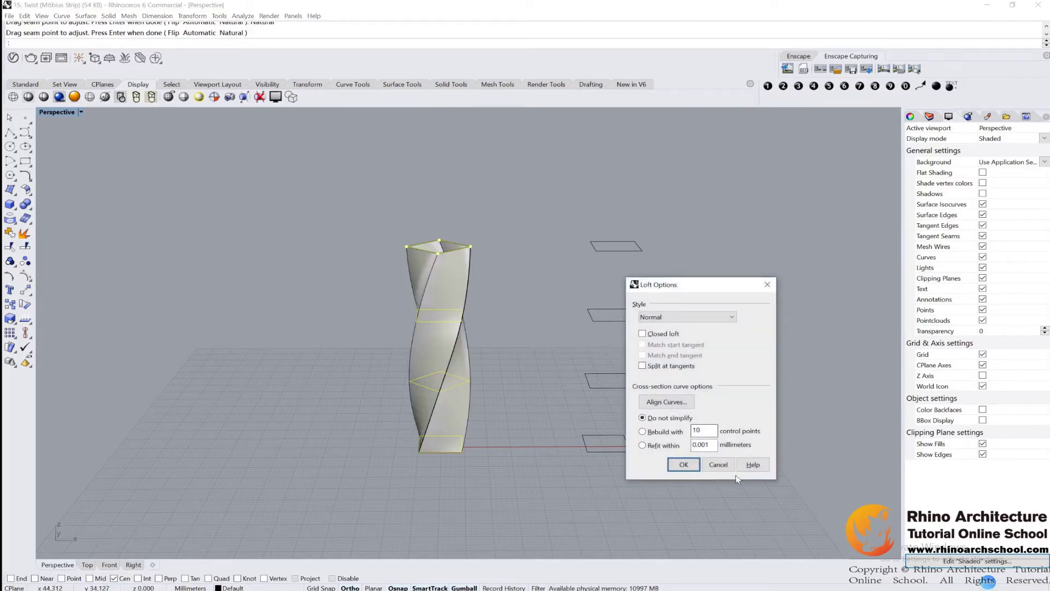
{"action": "left_click", "coordinate": [684, 465]}
{"action": "right_click_drag", "start_coordinate": [526, 409], "coordinate": [471, 338]}
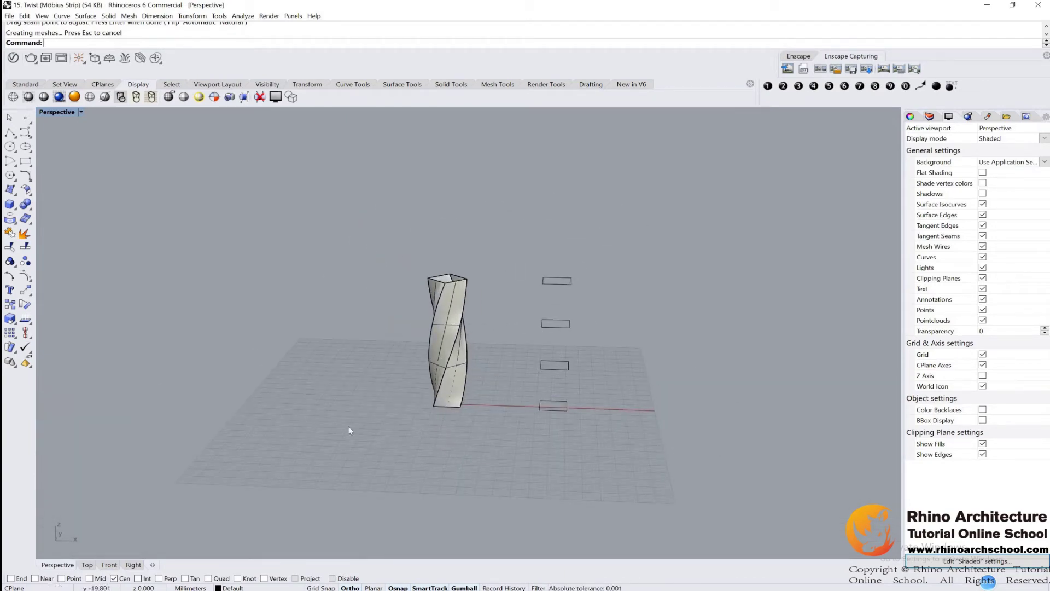
{"action": "scroll", "coordinate": [527, 408], "scroll_direction": "up", "scroll_amount": 5}
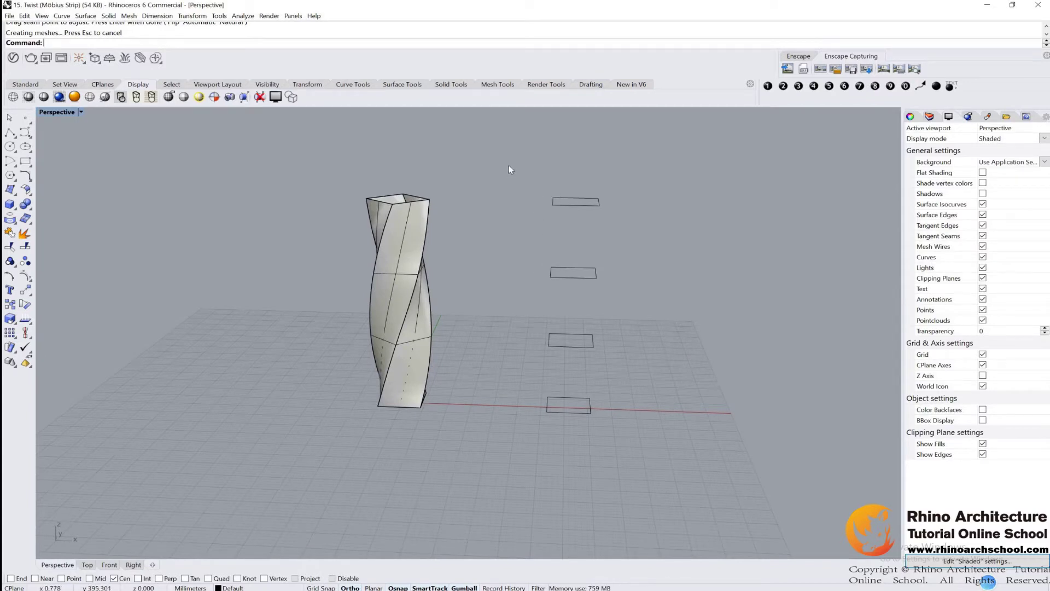
{"action": "left_click_drag", "start_coordinate": [499, 167], "coordinate": [648, 481]}
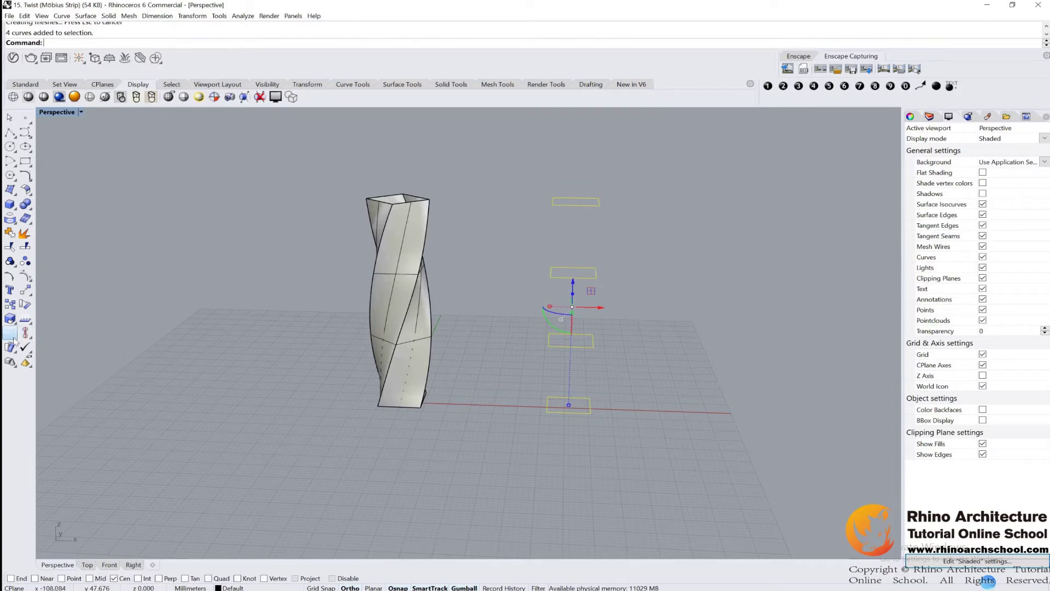
Twist the right stack's four squares 180° about their vertical centre axis via a floating Deformation toolbar.
{"action": "left_click", "coordinate": [15, 352]}
{"action": "left_click_drag", "start_coordinate": [18, 358], "coordinate": [70, 342]}
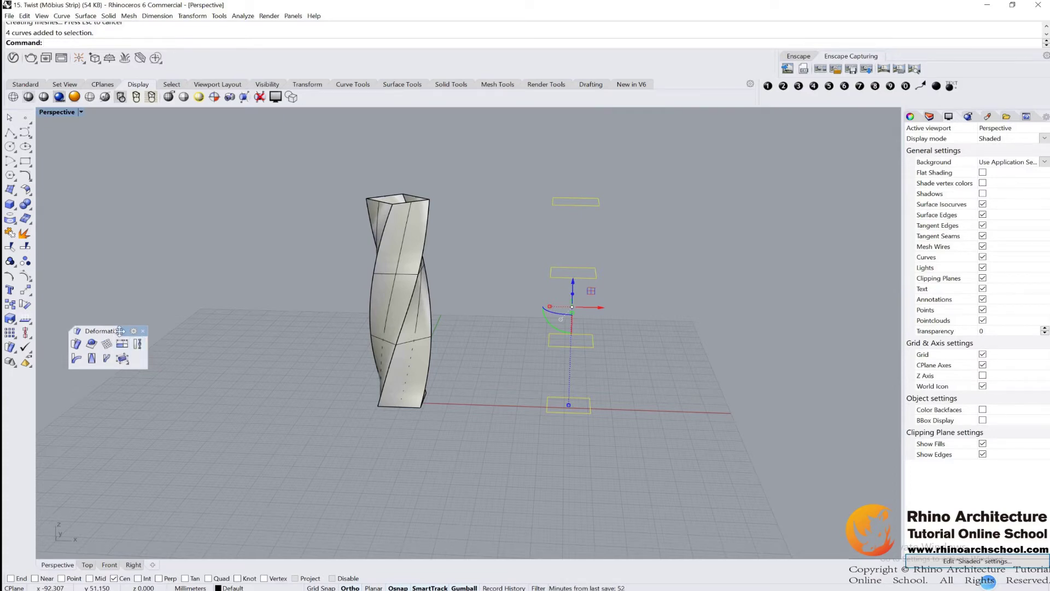
{"action": "left_click", "coordinate": [137, 344]}
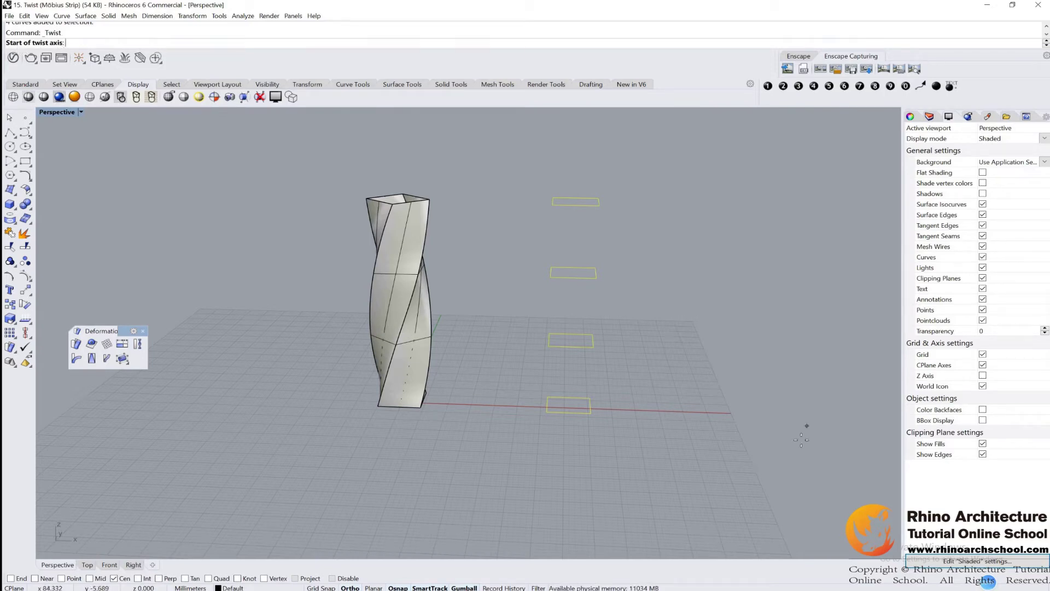
{"action": "left_click", "coordinate": [572, 411]}
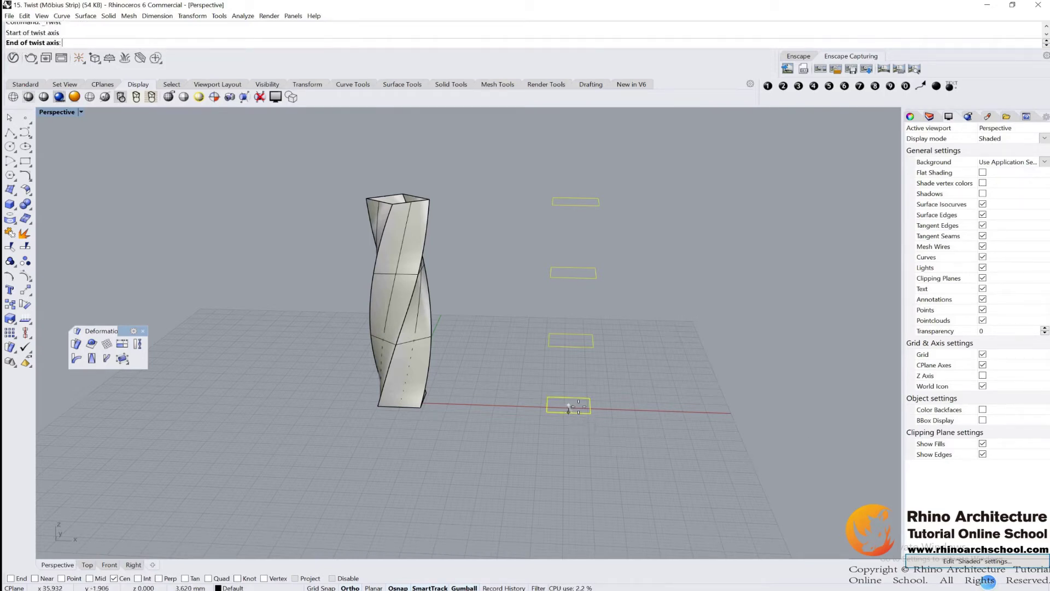
{"action": "left_click", "coordinate": [572, 202]}
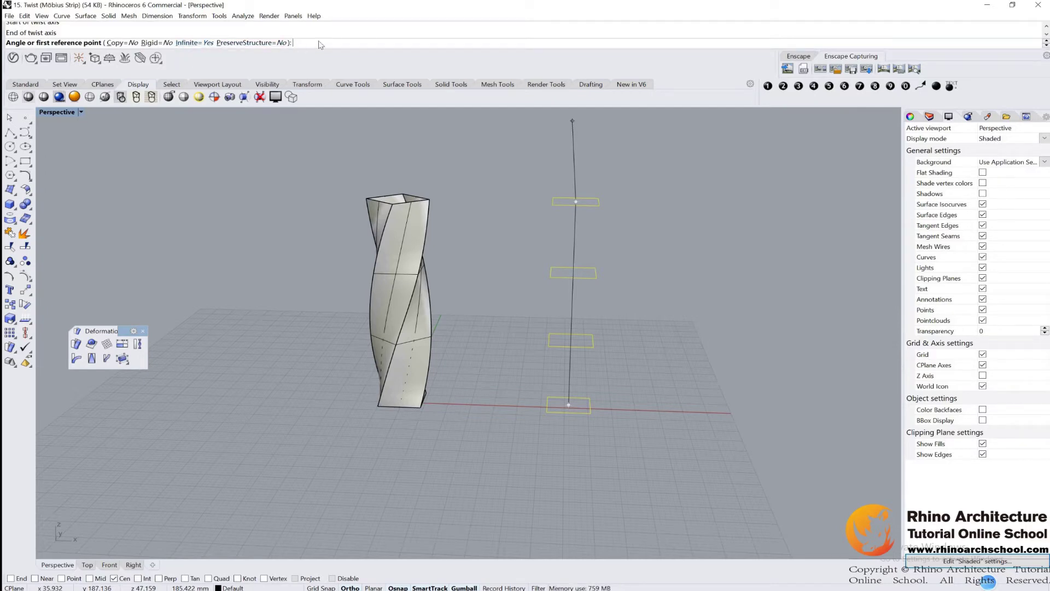
{"action": "type", "text": "180"}
{"action": "key", "text": "Return"}
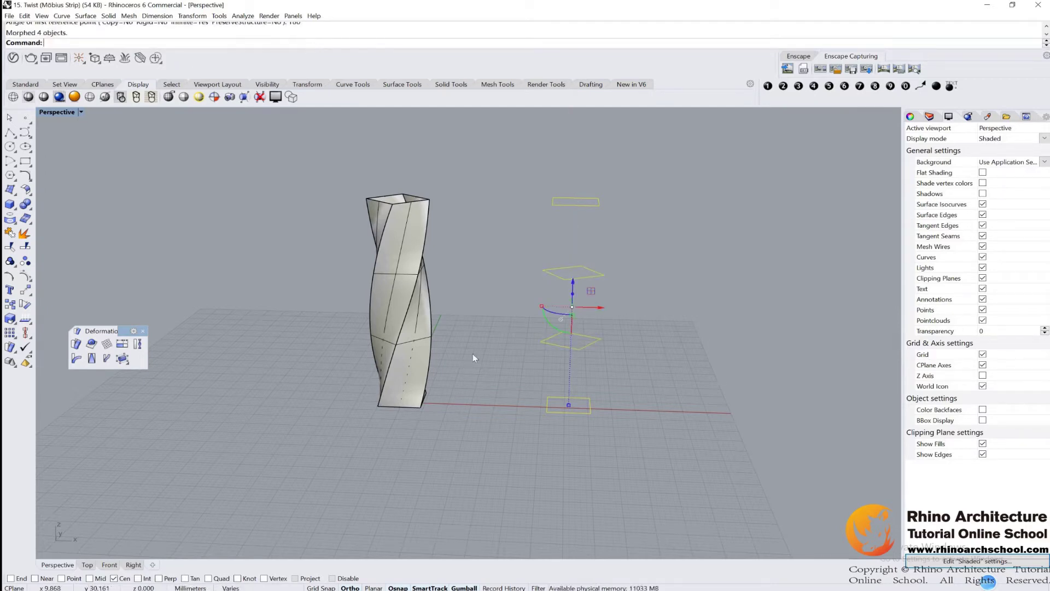
{"action": "right_click_drag", "start_coordinate": [575, 341], "coordinate": [597, 343]}
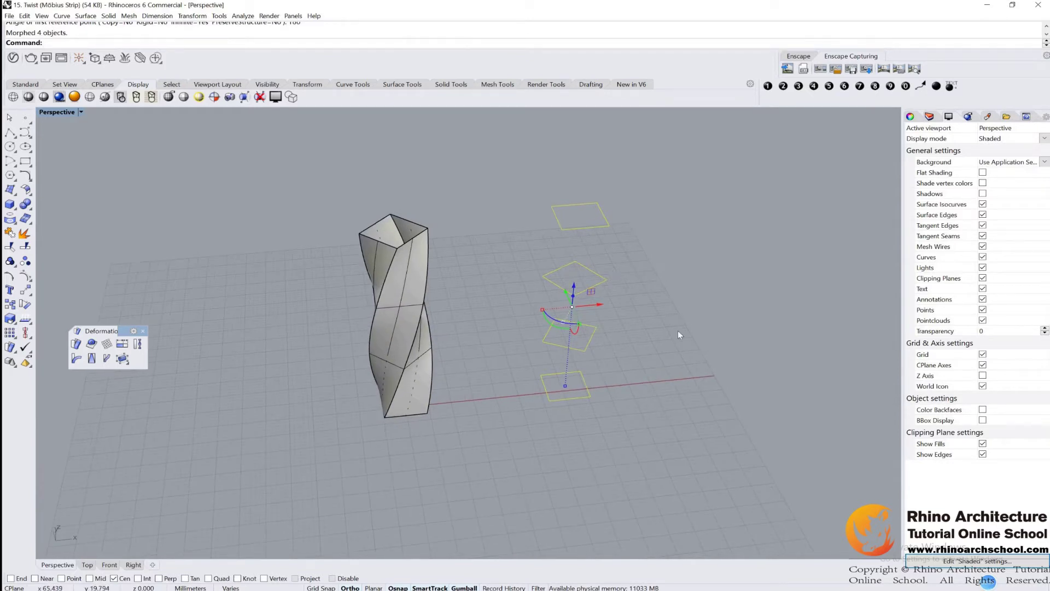
{"action": "right_click_drag", "start_coordinate": [679, 332], "coordinate": [656, 315]}
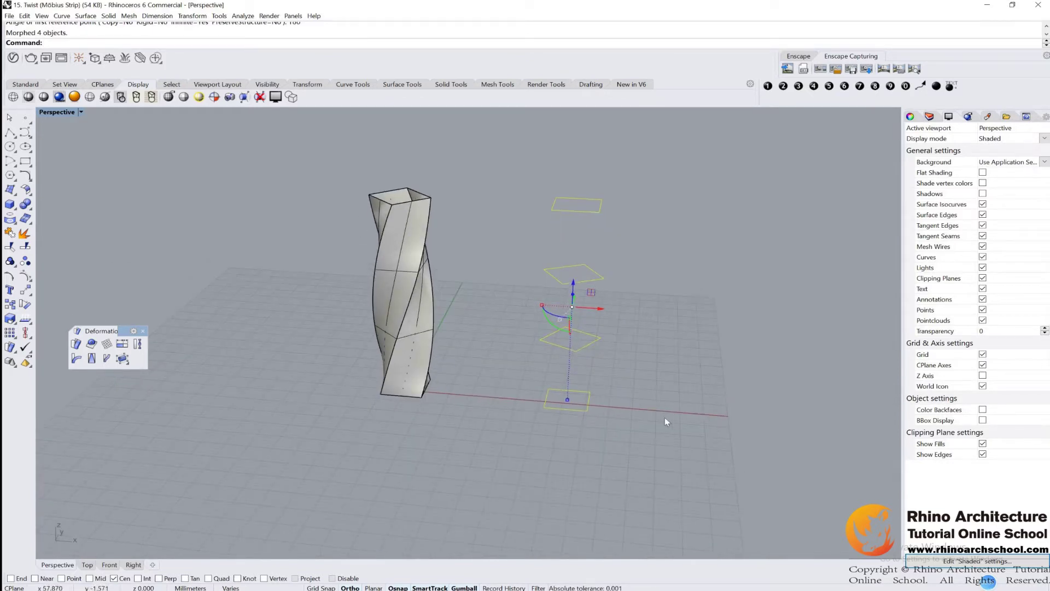
Loft the four twisted rectangles with Natural seam alignment into a second, smoothly spiralling tower.
{"action": "left_click", "coordinate": [15, 195]}
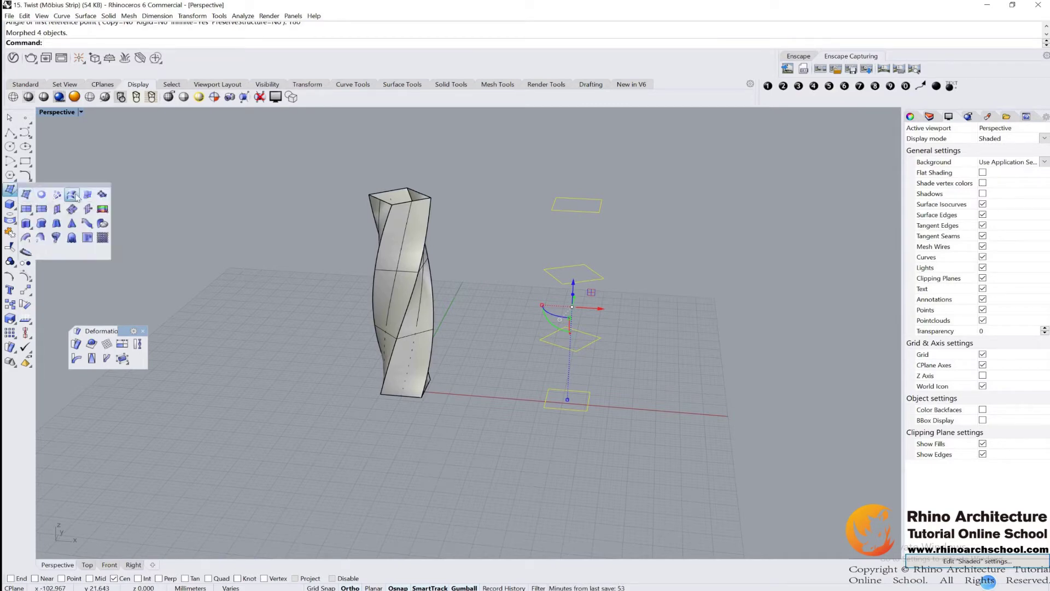
{"action": "left_click", "coordinate": [72, 195]}
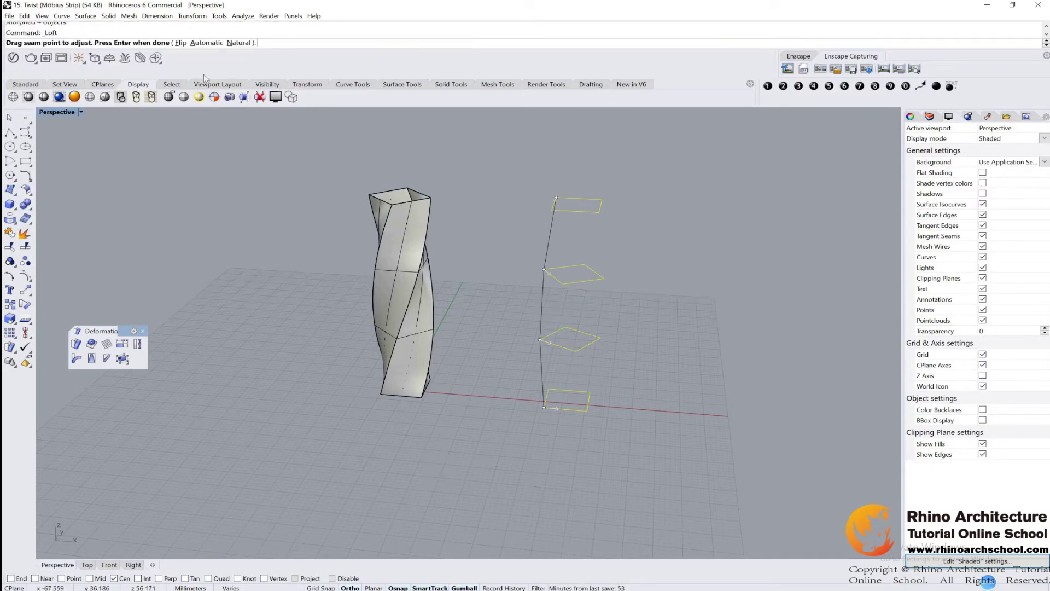
{"action": "left_click", "coordinate": [238, 43]}
{"action": "right_click_drag", "start_coordinate": [714, 239], "coordinate": [686, 243]}
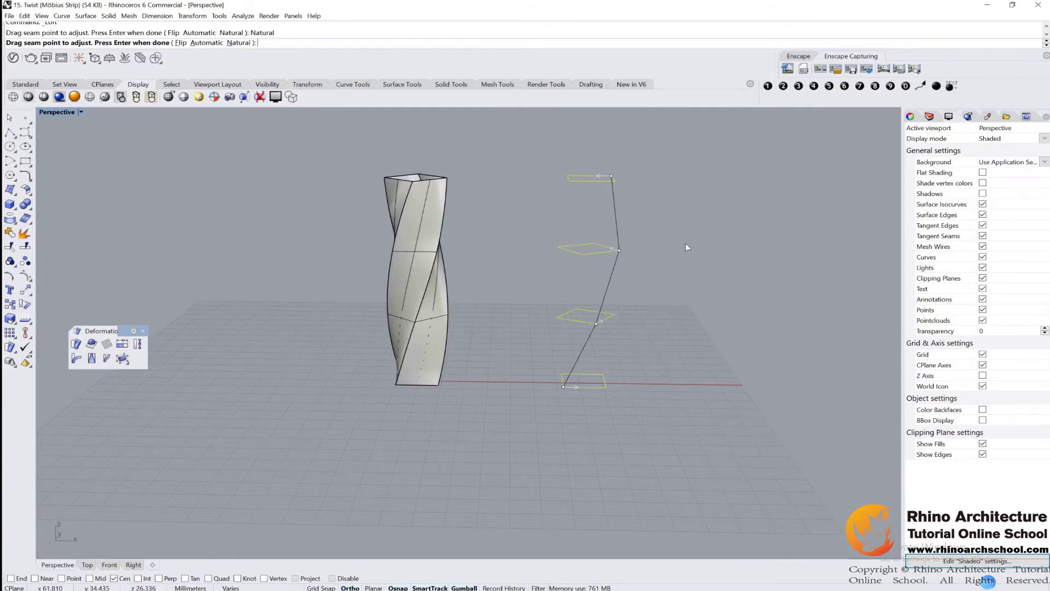
{"action": "key", "text": "Return"}
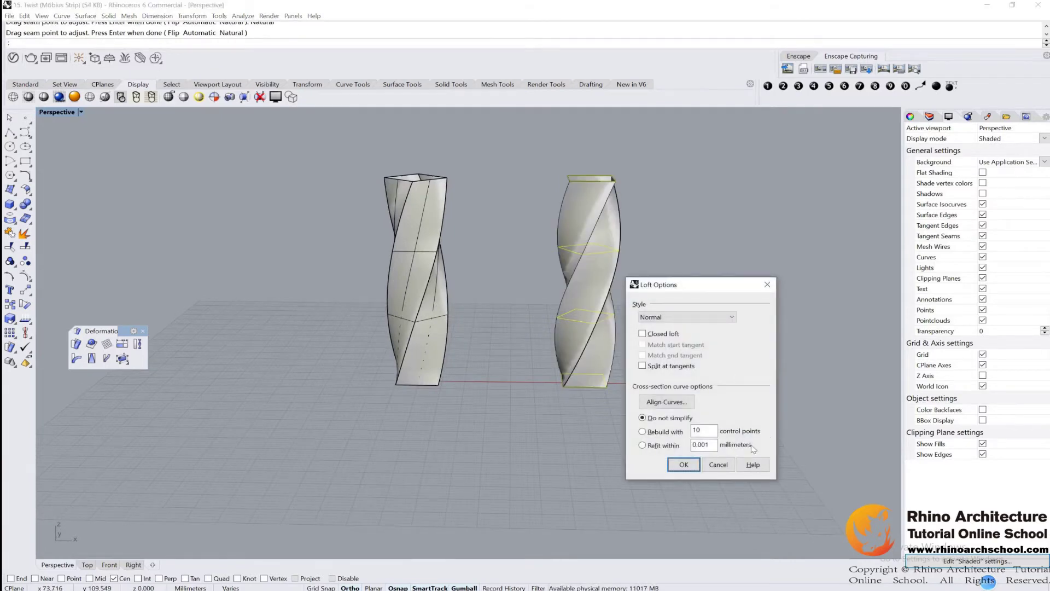
{"action": "left_click", "coordinate": [684, 464]}
{"action": "right_click_drag", "start_coordinate": [684, 310], "coordinate": [559, 252]}
{"action": "scroll", "coordinate": [558, 276], "scroll_direction": "down", "scroll_amount": 3}
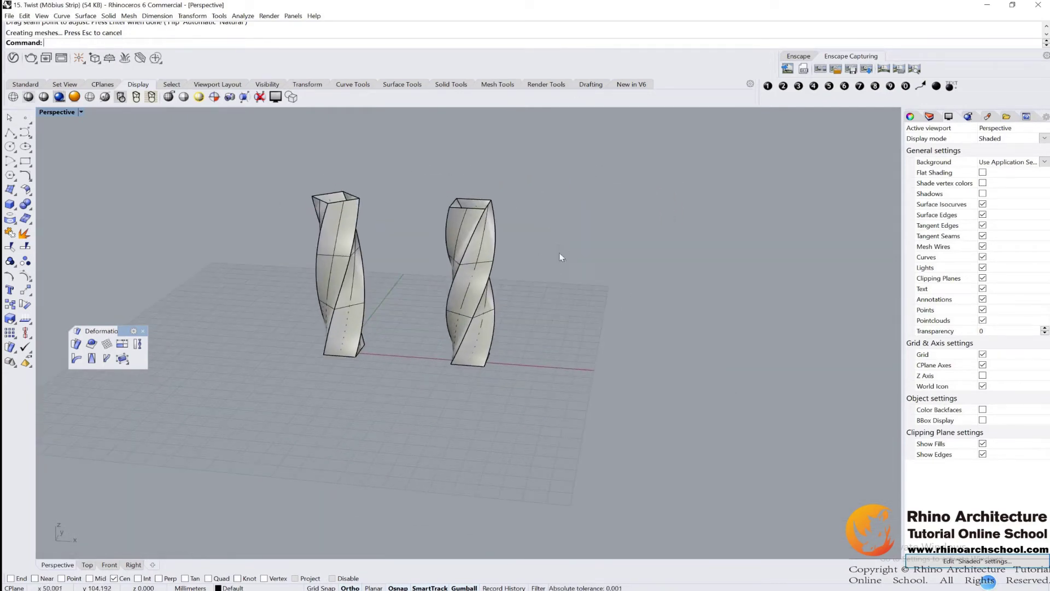
{"action": "left_click", "coordinate": [468, 372]}
Copy the tower's base square, move it right along X, and extrude it upward into a straight box column.
{"action": "key", "text": "Return"}
{"action": "key", "text": "ctrl+c"}
{"action": "key", "text": "ctrl+v"}
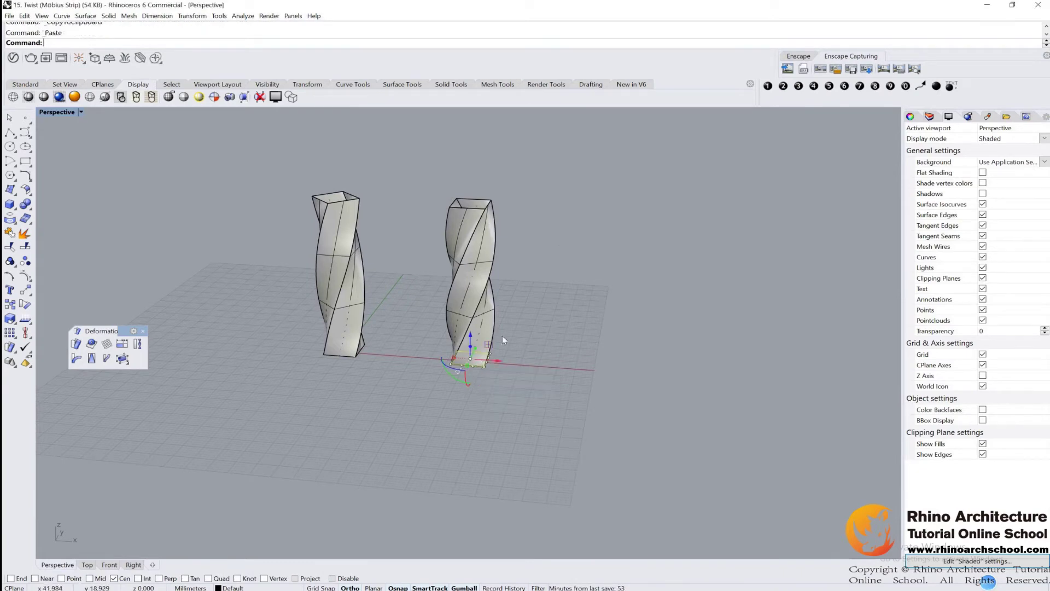
{"action": "left_click_drag", "start_coordinate": [494, 363], "coordinate": [451, 406]}
{"action": "scroll", "coordinate": [547, 383], "scroll_direction": "up", "scroll_amount": 5}
{"action": "scroll", "coordinate": [449, 408], "scroll_direction": "down", "scroll_amount": 5}
{"action": "left_click_drag", "start_coordinate": [441, 369], "coordinate": [423, 189]}
{"action": "key", "text": "ctrl"}
{"action": "scroll", "coordinate": [543, 245], "scroll_direction": "up", "scroll_amount": 2}
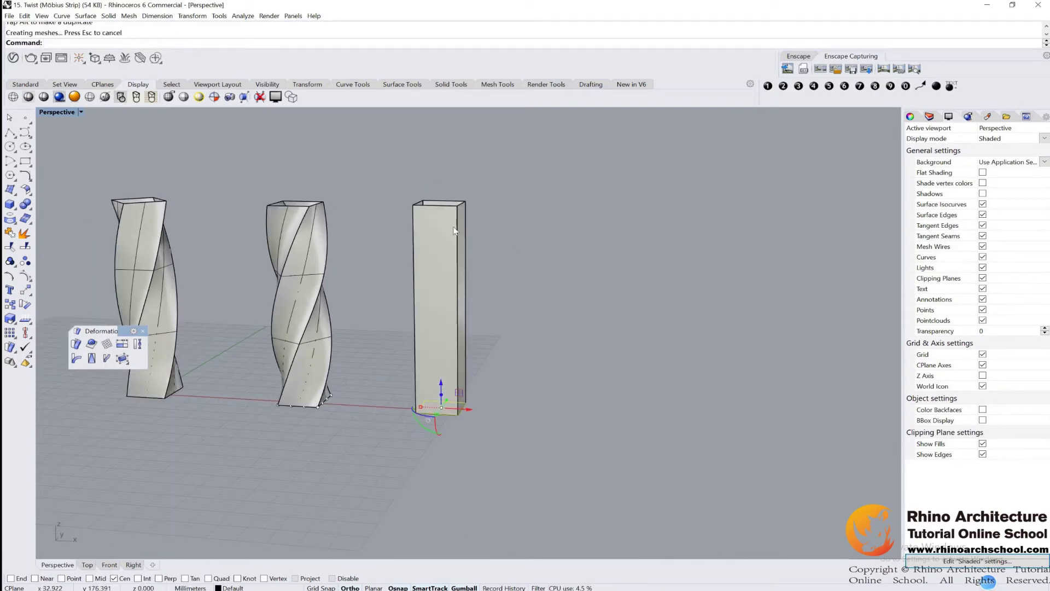
{"action": "left_click", "coordinate": [9, 219]}
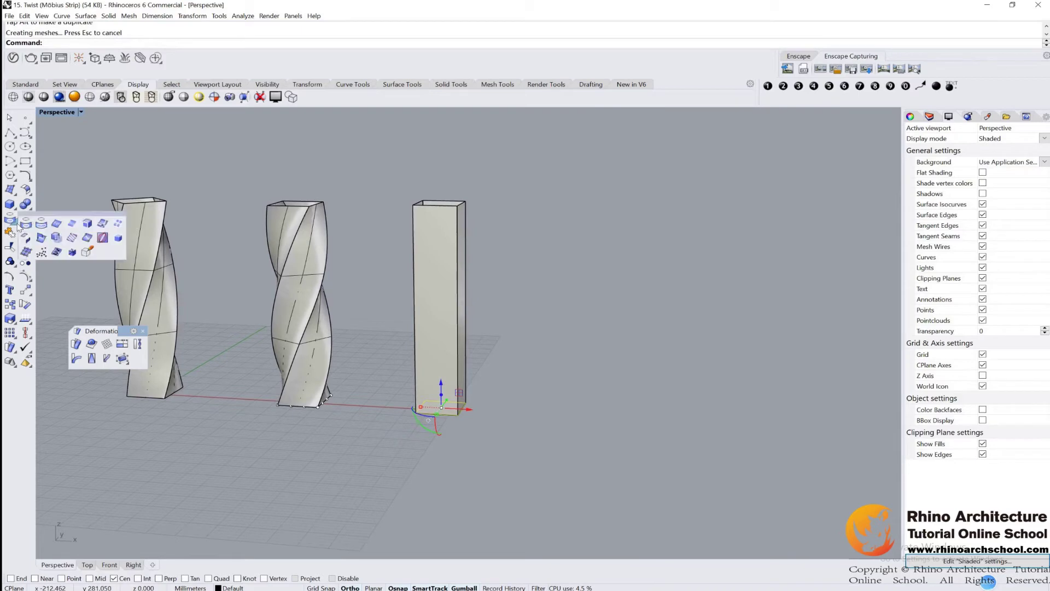
{"action": "left_click", "coordinate": [57, 224]}
Duplicate the box column's four top edges and join them into one closed square curve.
{"action": "left_click_drag", "start_coordinate": [390, 178], "coordinate": [502, 214]}
{"action": "scroll", "coordinate": [527, 213], "scroll_direction": "up", "scroll_amount": 2}
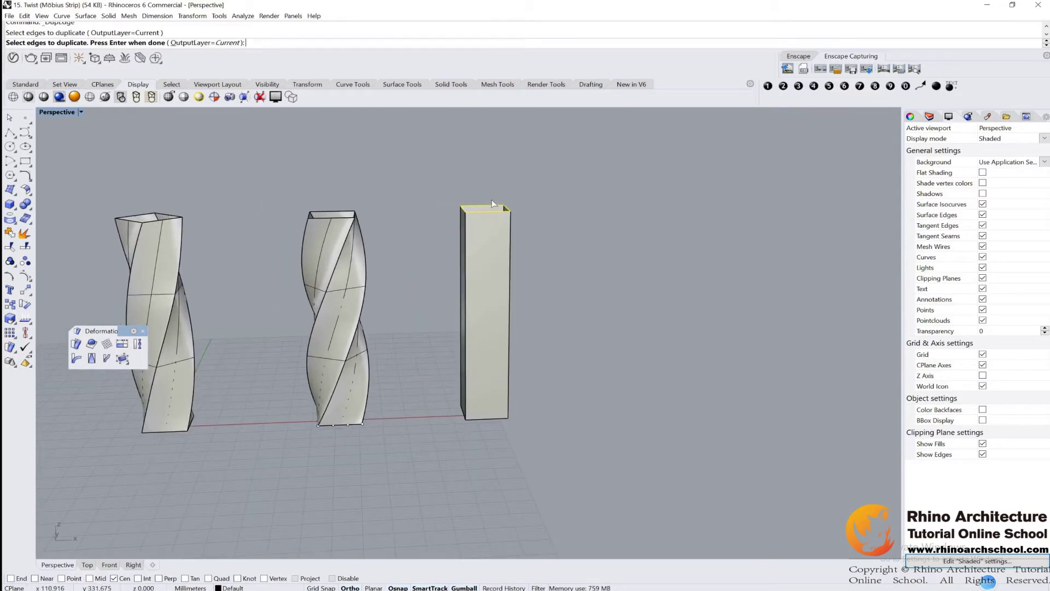
{"action": "scroll", "coordinate": [506, 215], "scroll_direction": "up", "scroll_amount": 1}
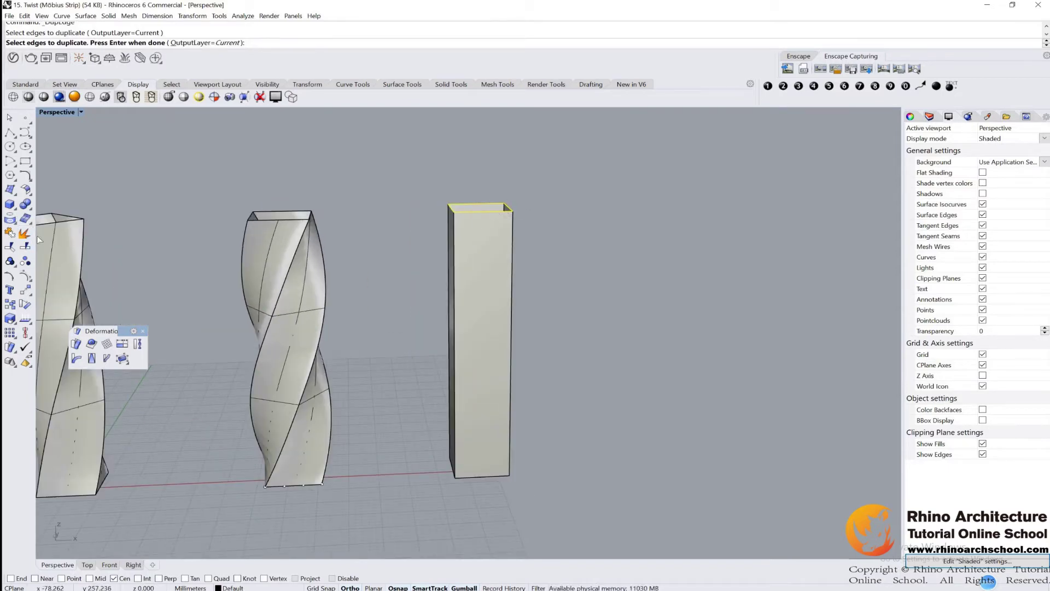
{"action": "key", "text": "Return"}
{"action": "left_click", "coordinate": [8, 234]}
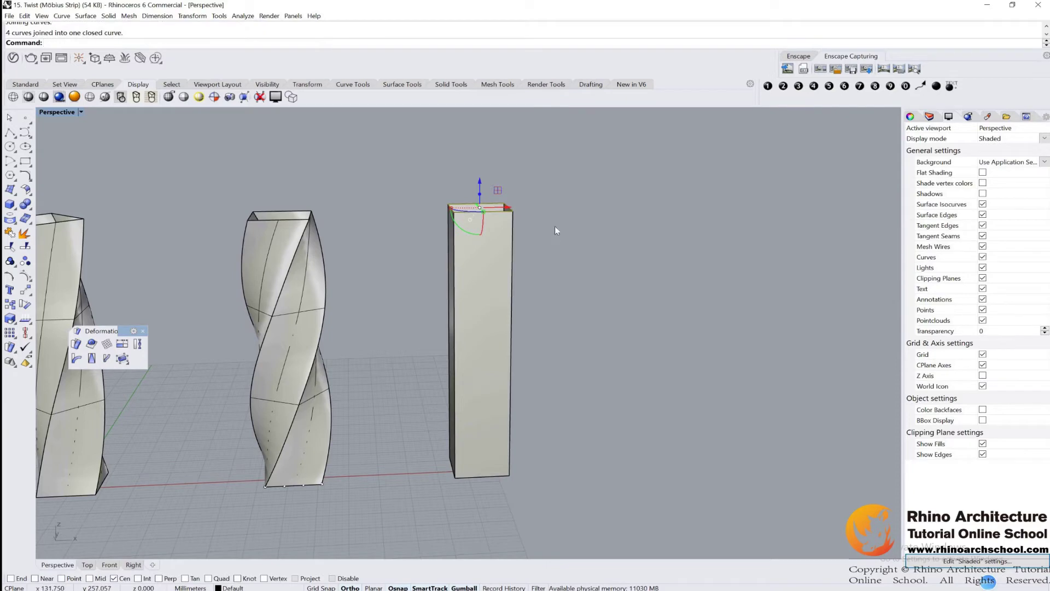
{"action": "scroll", "coordinate": [546, 235], "scroll_direction": "down", "scroll_amount": 2}
{"action": "scroll", "coordinate": [540, 320], "scroll_direction": "up", "scroll_amount": 1}
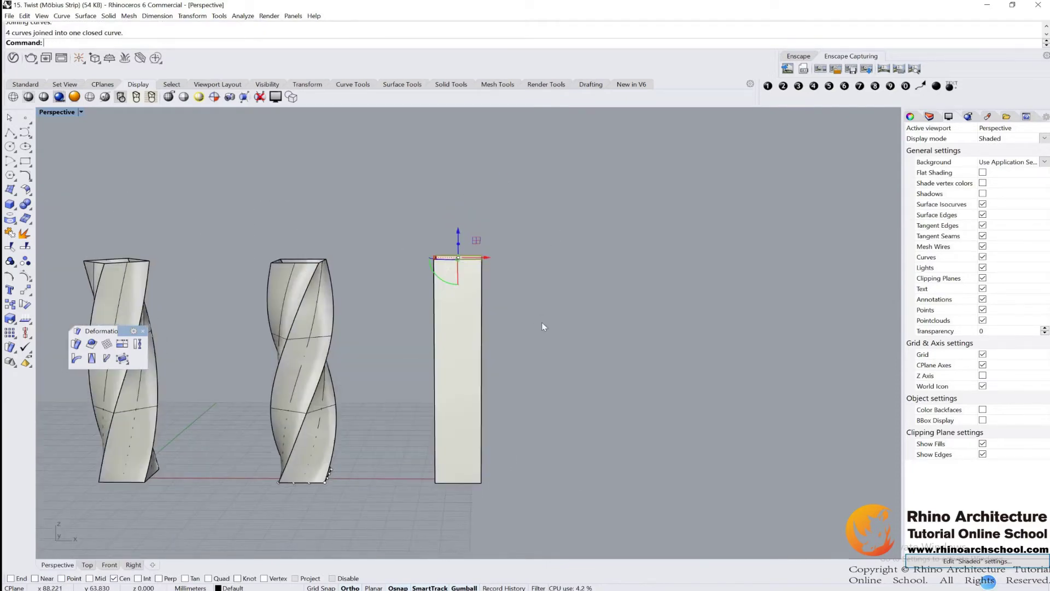
{"action": "left_click", "coordinate": [541, 327]}
{"action": "left_click_drag", "start_coordinate": [521, 511], "coordinate": [518, 271]}
{"action": "left_click", "coordinate": [567, 291]}
{"action": "right_click_drag", "start_coordinate": [517, 272], "coordinate": [481, 279]}
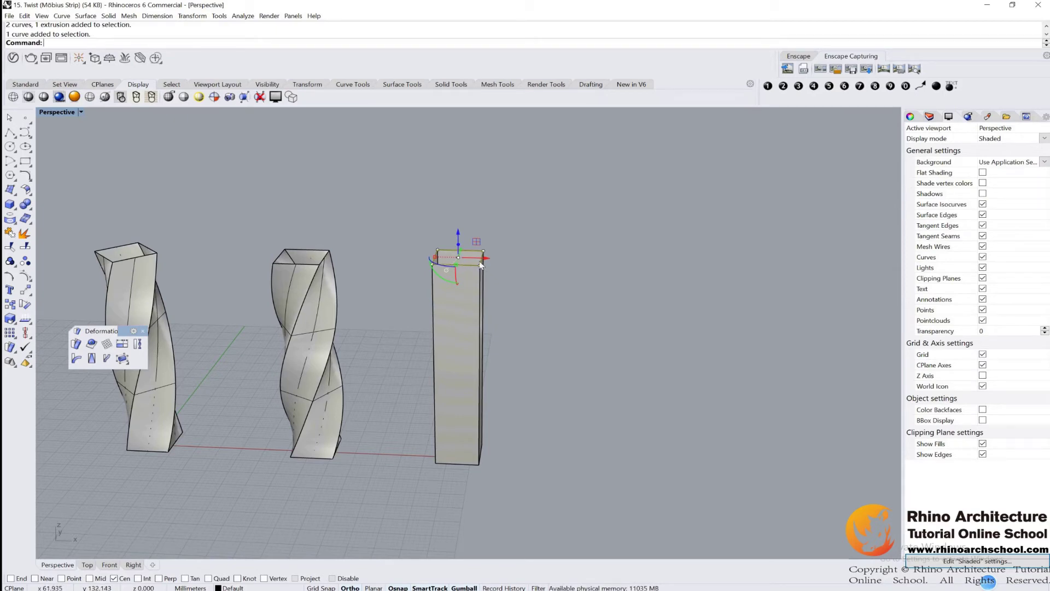
{"action": "right_click_drag", "start_coordinate": [465, 287], "coordinate": [505, 309]}
{"action": "left_click_drag", "start_coordinate": [414, 209], "coordinate": [579, 488]}
{"action": "right_click_drag", "start_coordinate": [580, 488], "coordinate": [567, 431]}
{"action": "left_click_drag", "start_coordinate": [566, 432], "coordinate": [480, 291]}
{"action": "right_click_drag", "start_coordinate": [480, 291], "coordinate": [539, 357]}
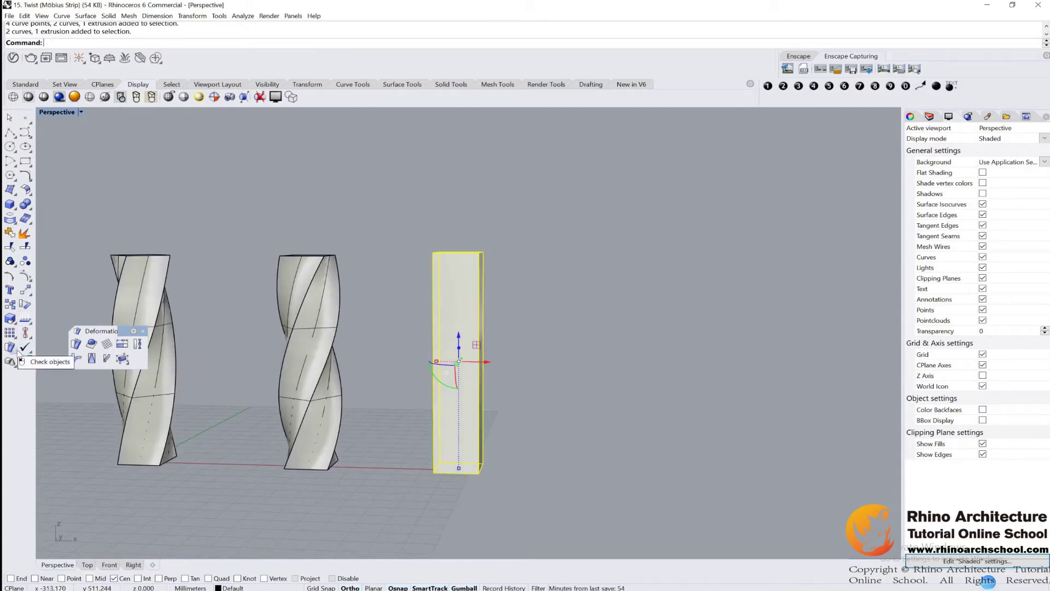
{"action": "left_click", "coordinate": [138, 344]}
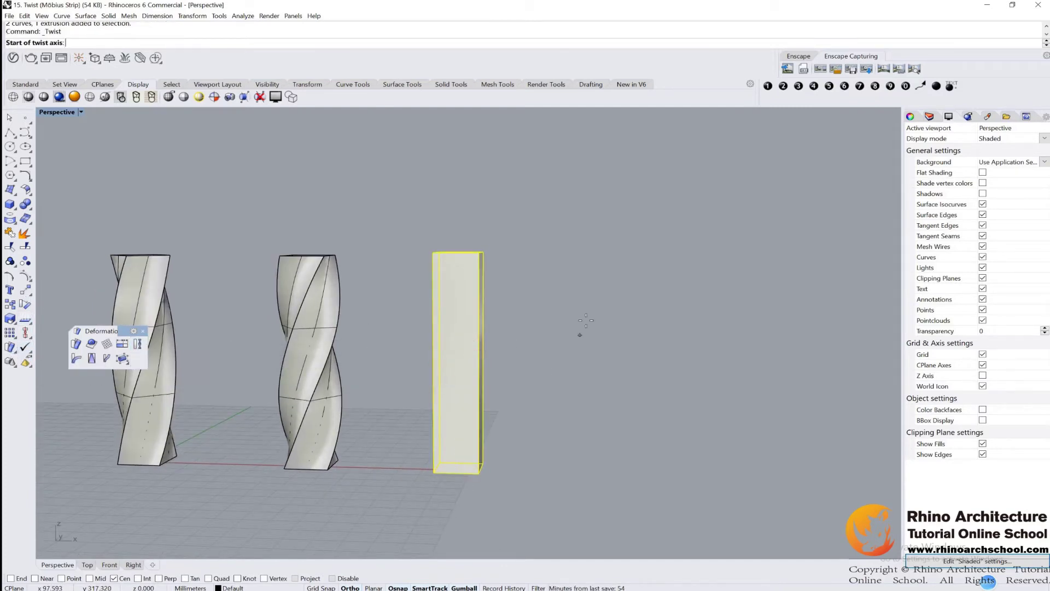
{"action": "right_click_drag", "start_coordinate": [582, 331], "coordinate": [579, 356]}
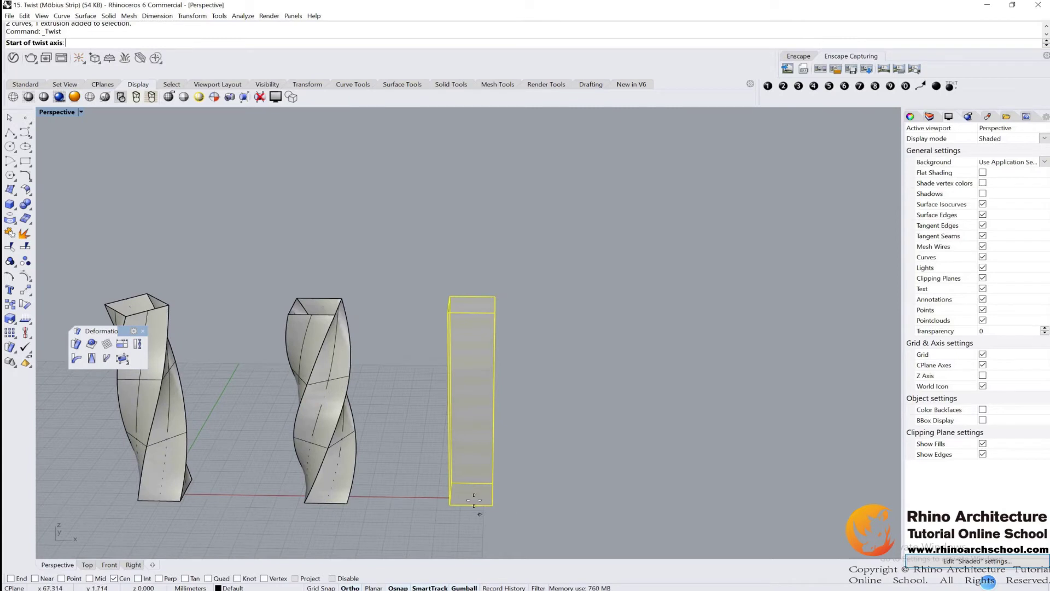
{"action": "left_click", "coordinate": [470, 500]}
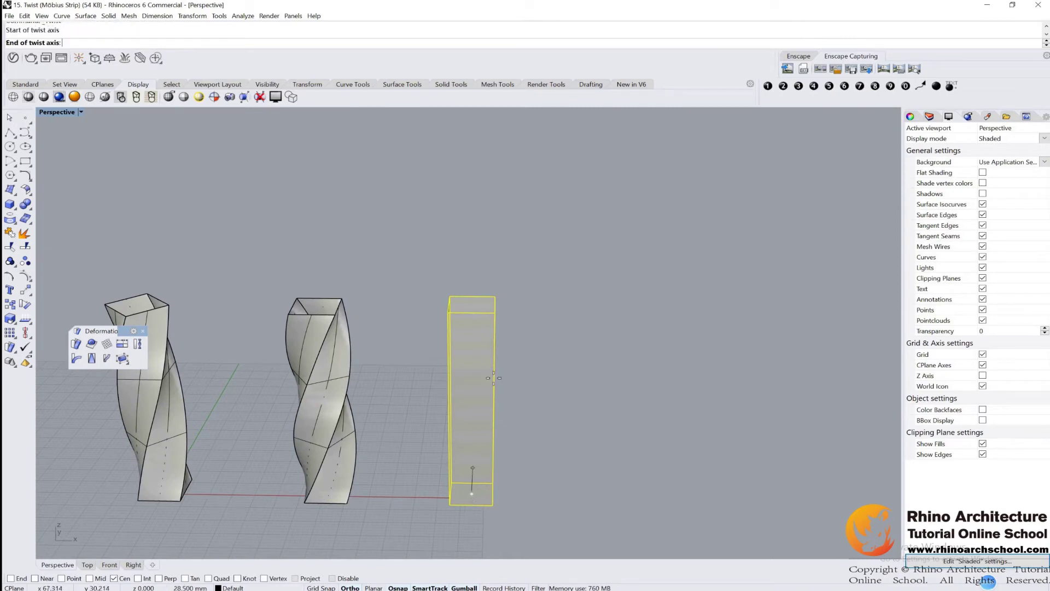
{"action": "left_click", "coordinate": [466, 300]}
{"action": "right_click_drag", "start_coordinate": [466, 299], "coordinate": [559, 244]}
{"action": "key", "text": "Escape"}
{"action": "left_click", "coordinate": [490, 436]}
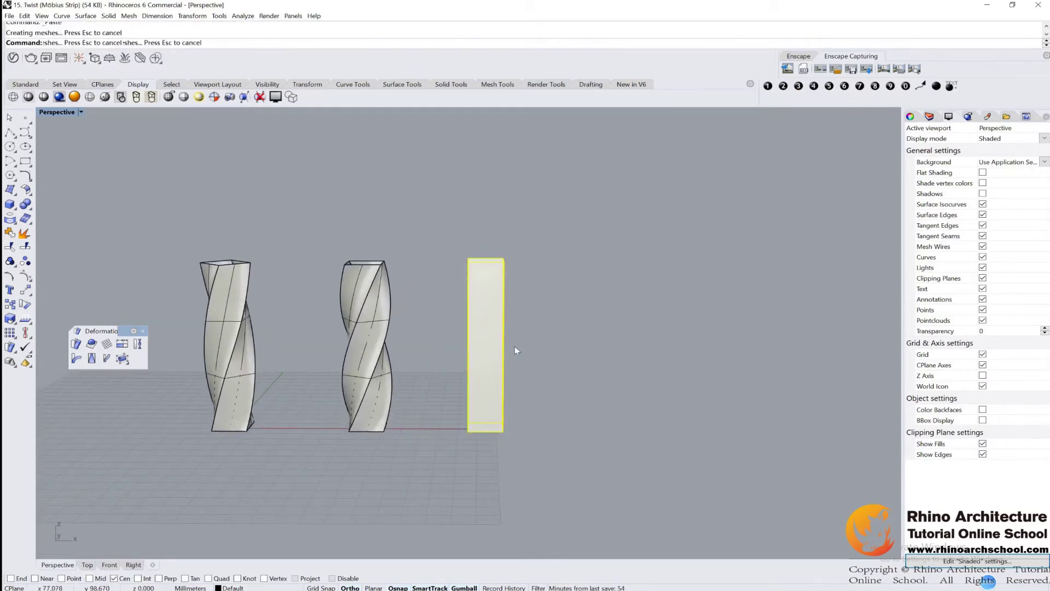
{"action": "left_click_drag", "start_coordinate": [515, 346], "coordinate": [640, 346]}
{"action": "key", "text": "alt"}
Twist the rightmost duplicate column 180° along its height with Infinite set to No.
{"action": "left_click", "coordinate": [137, 344]}
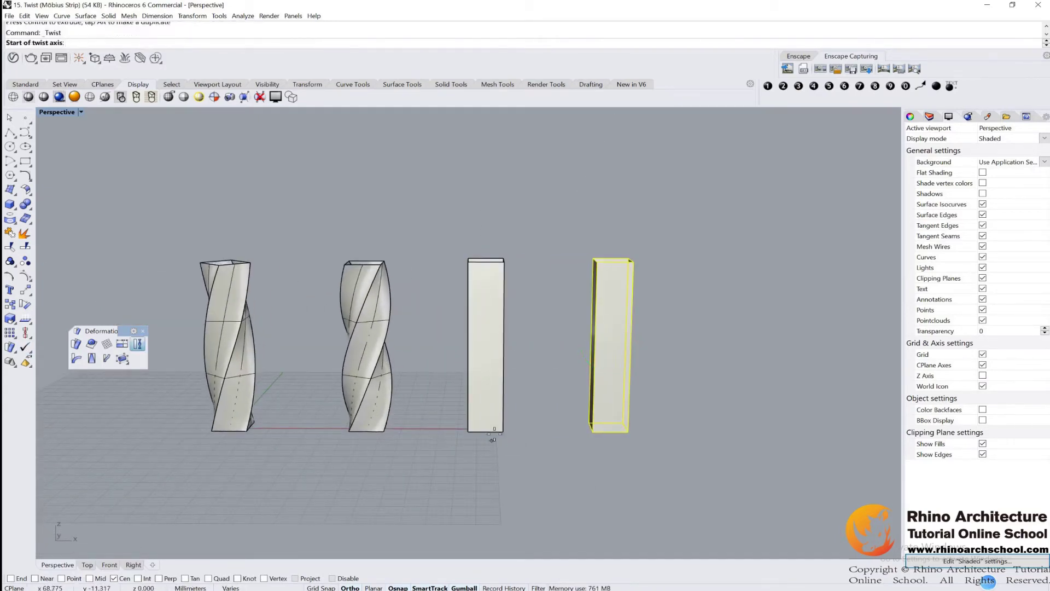
{"action": "left_click", "coordinate": [608, 427]}
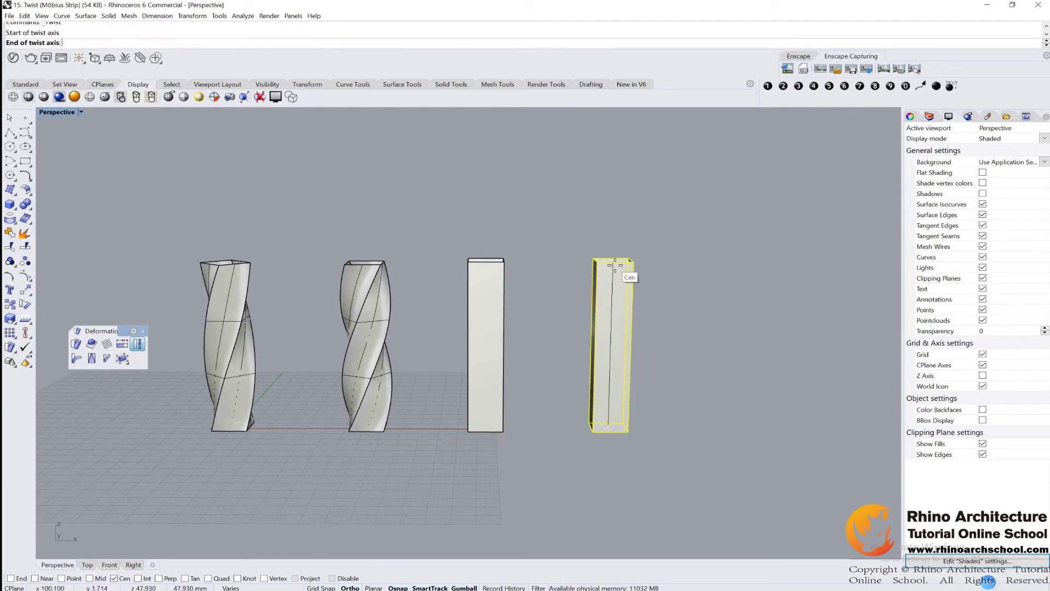
{"action": "left_click", "coordinate": [614, 264]}
{"action": "right_click_drag", "start_coordinate": [615, 264], "coordinate": [637, 254]}
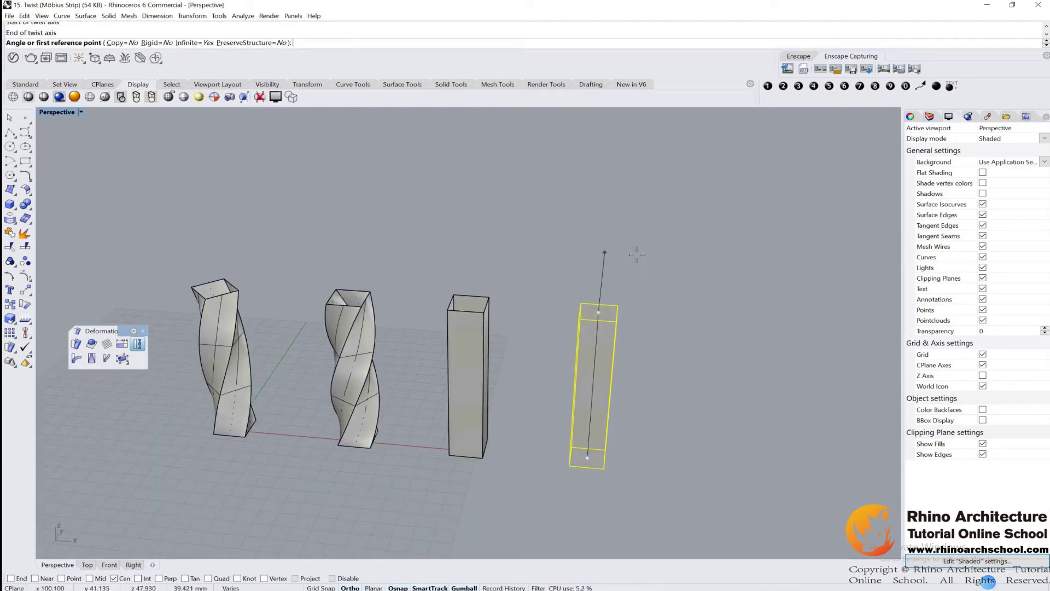
{"action": "left_click", "coordinate": [195, 44]}
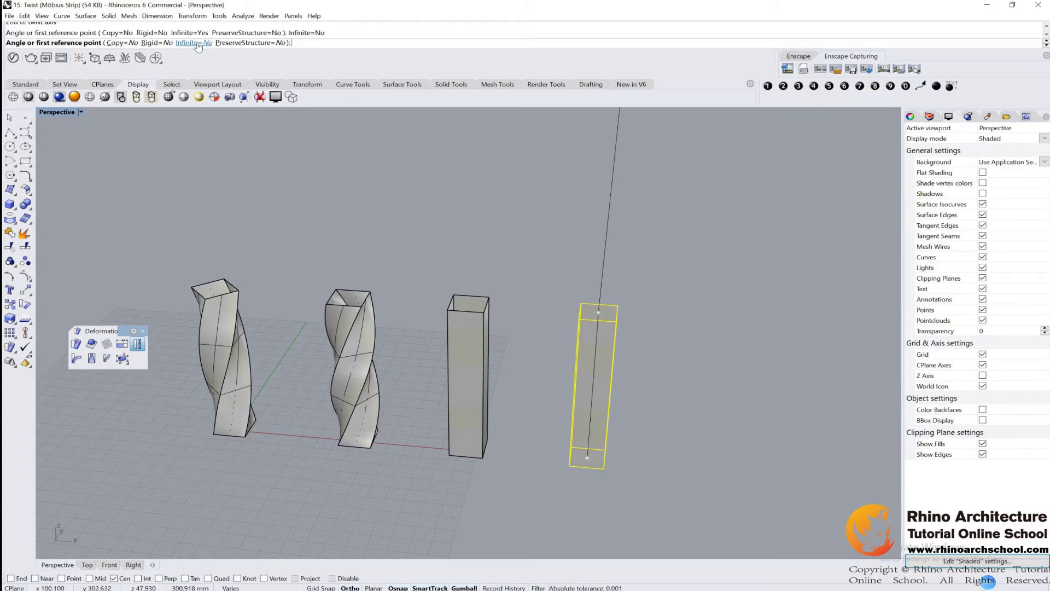
{"action": "right_click_drag", "start_coordinate": [621, 323], "coordinate": [685, 300]}
{"action": "key", "text": "Return"}
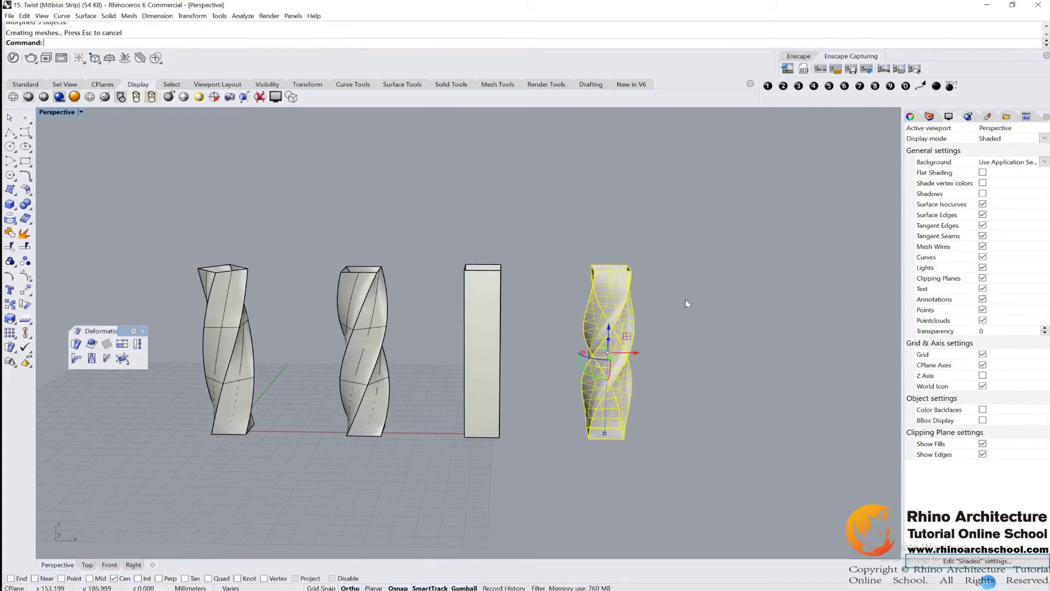
{"action": "key", "text": "Escape"}
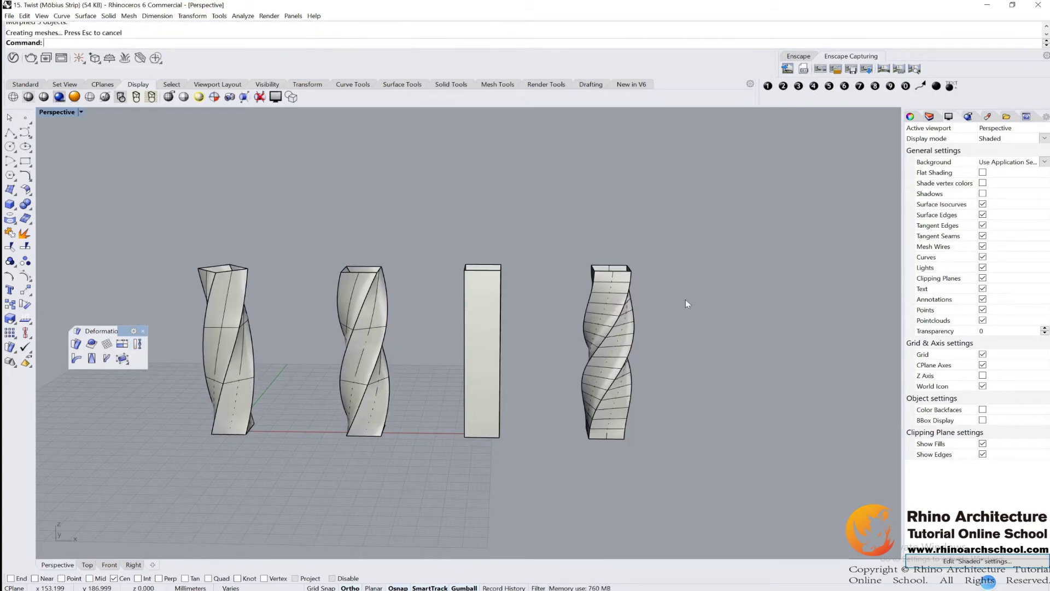
Twist the third column from base centre to top centre with Infinite set to Yes.
{"action": "left_click_drag", "start_coordinate": [436, 274], "coordinate": [437, 273]}
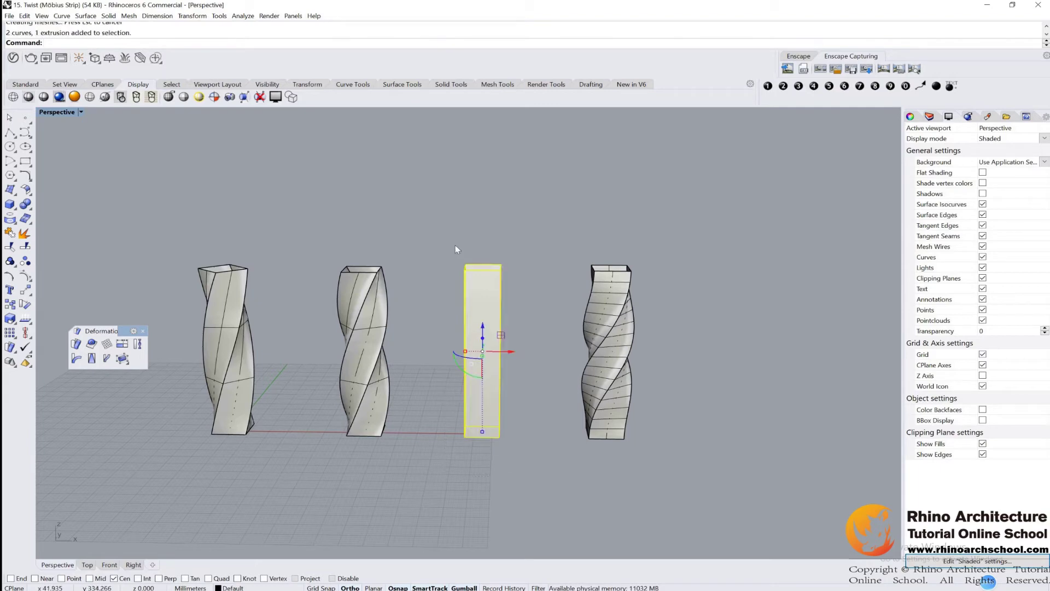
{"action": "left_click", "coordinate": [139, 344]}
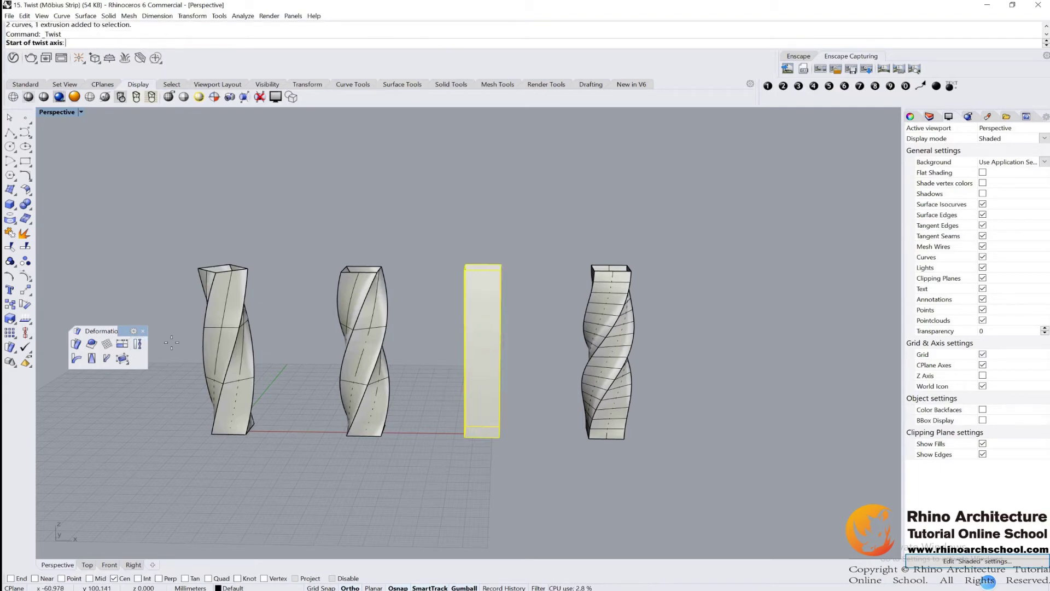
{"action": "left_click", "coordinate": [477, 433]}
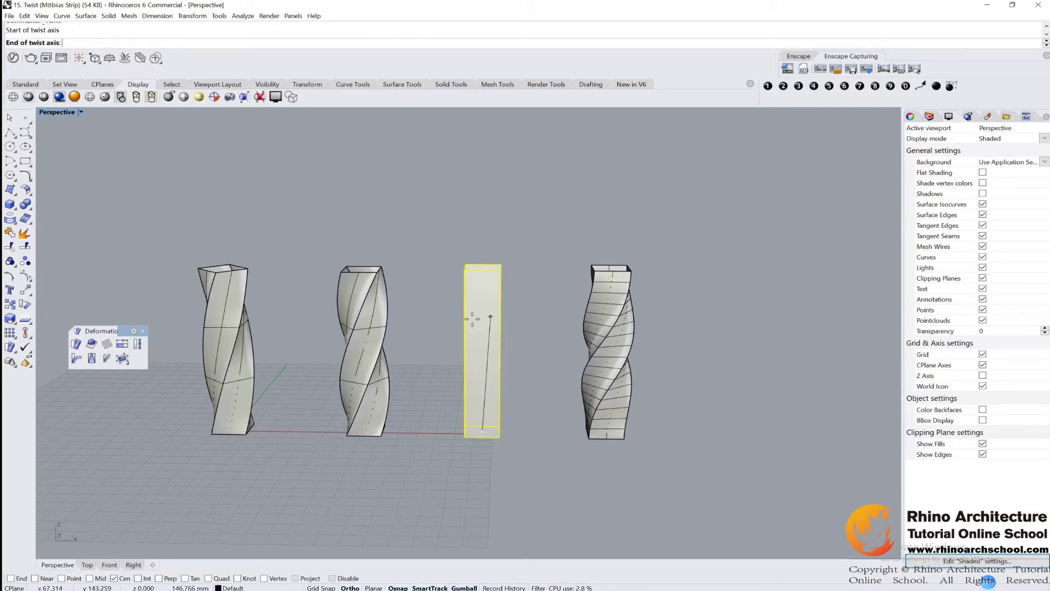
{"action": "left_click", "coordinate": [479, 262]}
{"action": "left_click", "coordinate": [194, 43]}
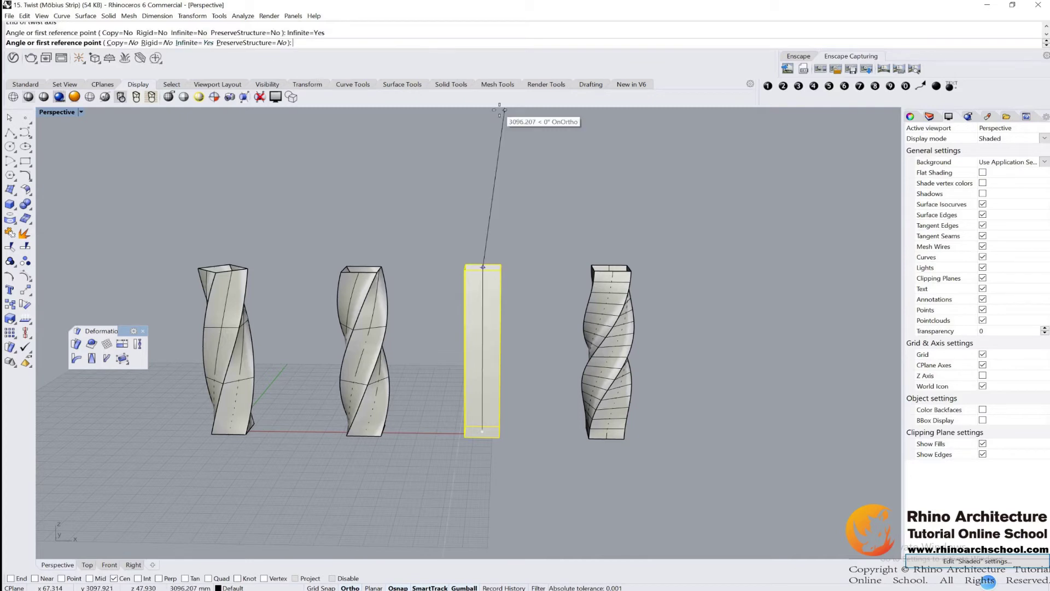
{"action": "left_click", "coordinate": [491, 114]}
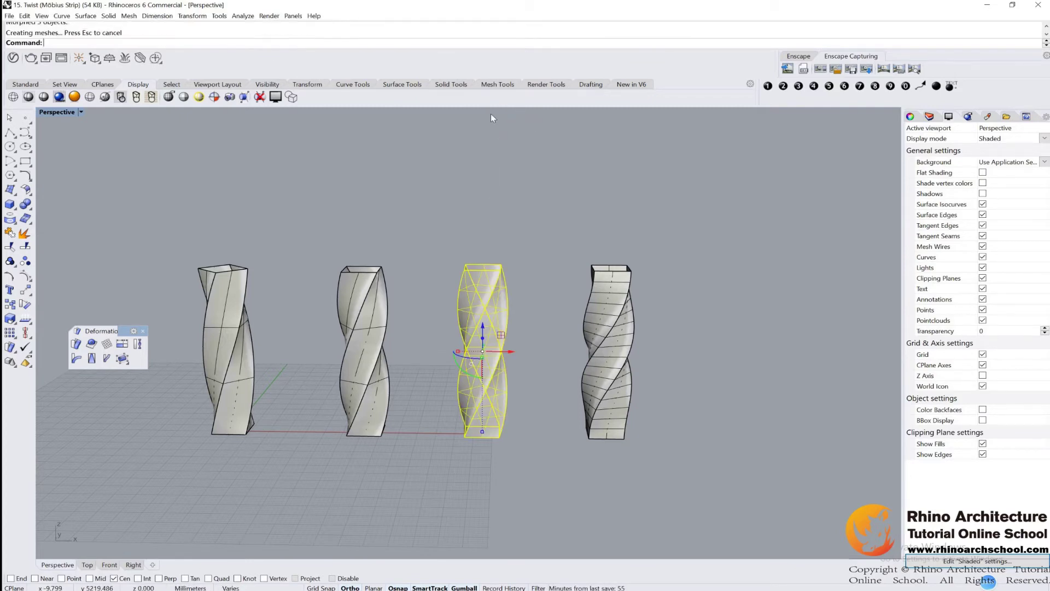
{"action": "scroll", "coordinate": [599, 304], "scroll_direction": "up", "scroll_amount": 5}
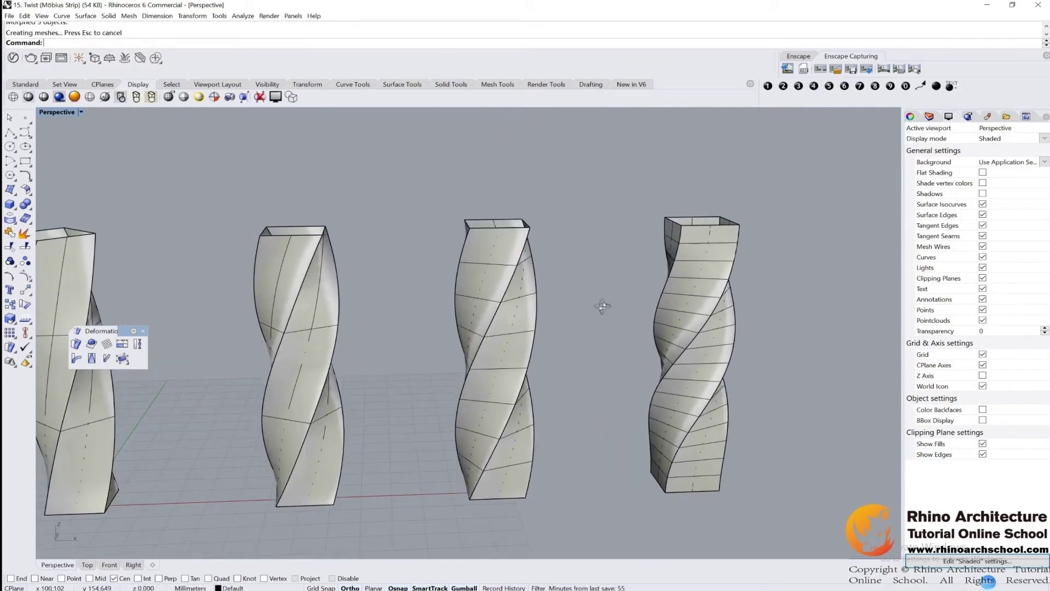
{"action": "scroll", "coordinate": [639, 325], "scroll_direction": "down", "scroll_amount": 5}
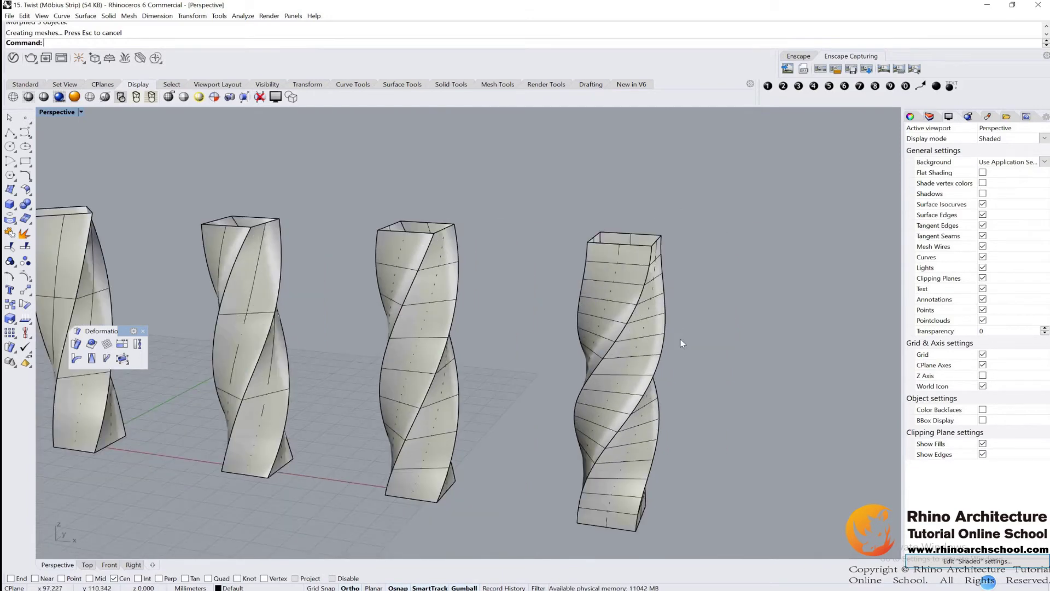
{"action": "scroll", "coordinate": [635, 367], "scroll_direction": "up", "scroll_amount": 3}
{"action": "right_click_drag", "start_coordinate": [692, 364], "coordinate": [455, 302], "text": "shift"}
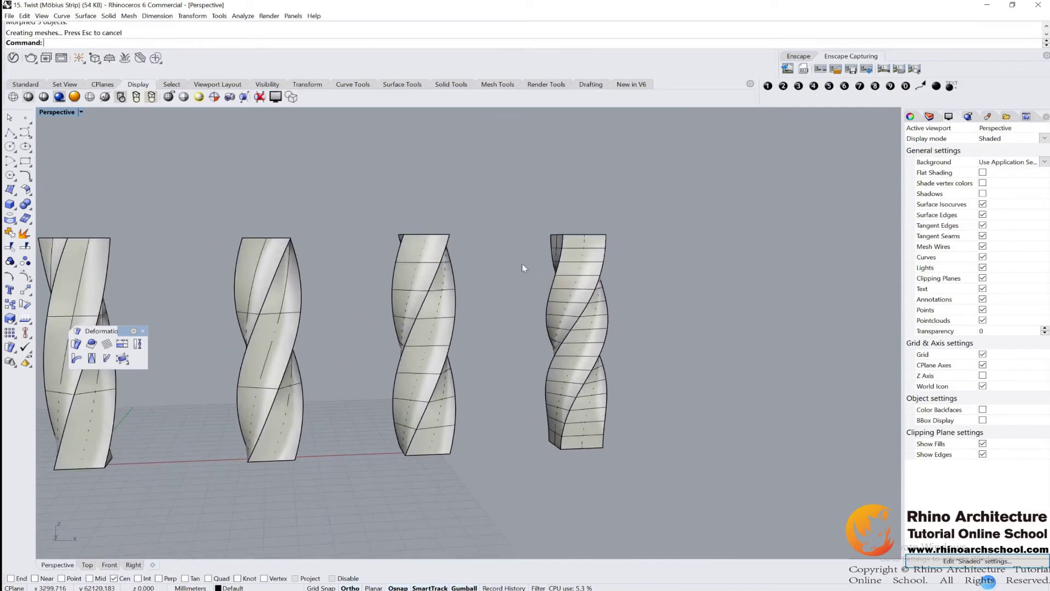
{"action": "left_click", "coordinate": [455, 302]}
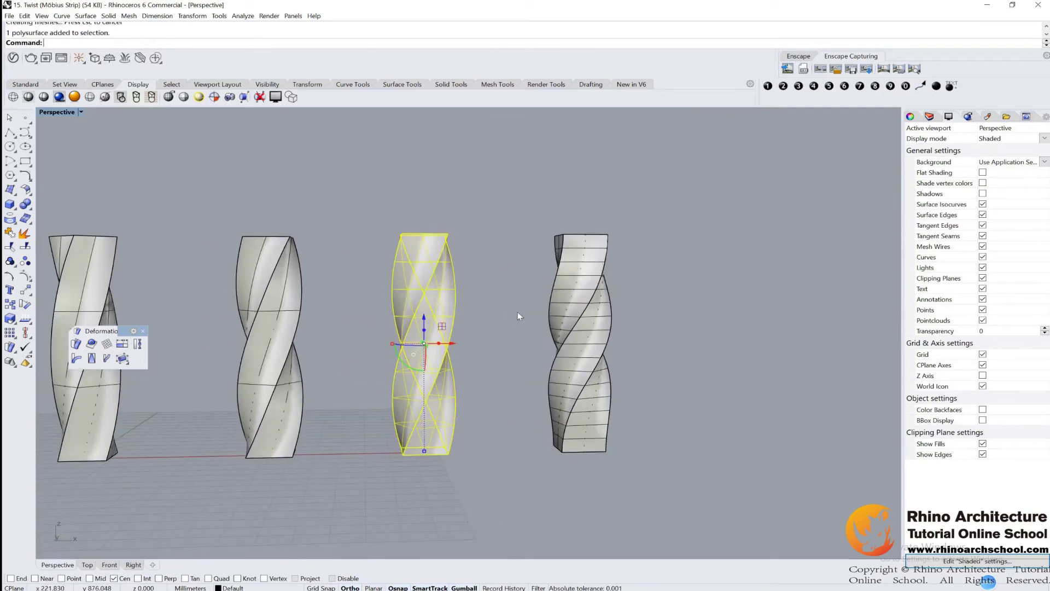
Copy the third and fourth twisted columns from base centre onto their tops.
{"action": "key", "text": "BackSpace"}
{"action": "key", "text": "BackSpace"}
{"action": "type", "text": "Copy"}
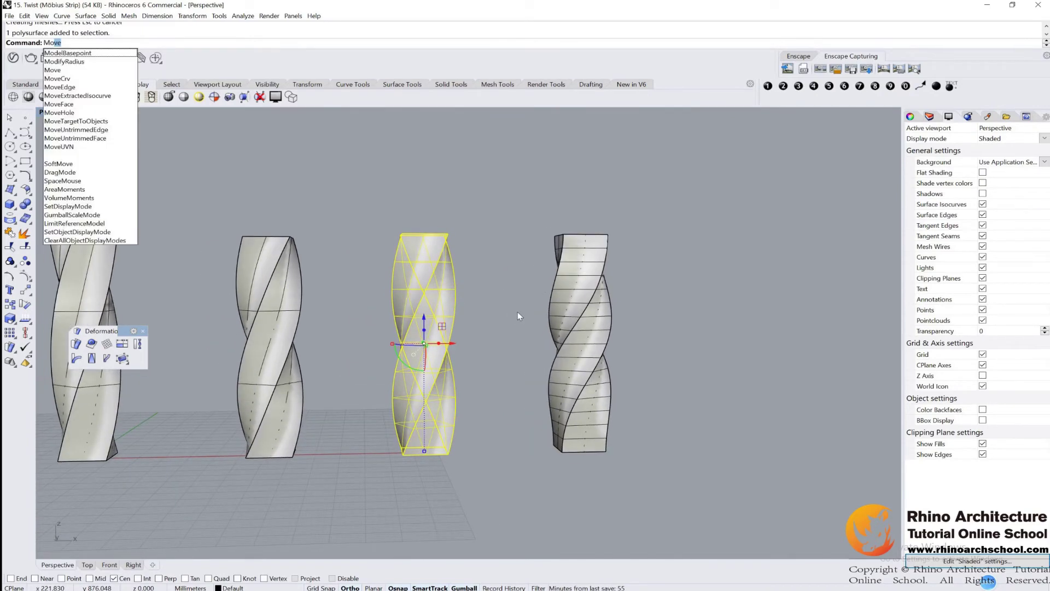
{"action": "key", "text": "Return"}
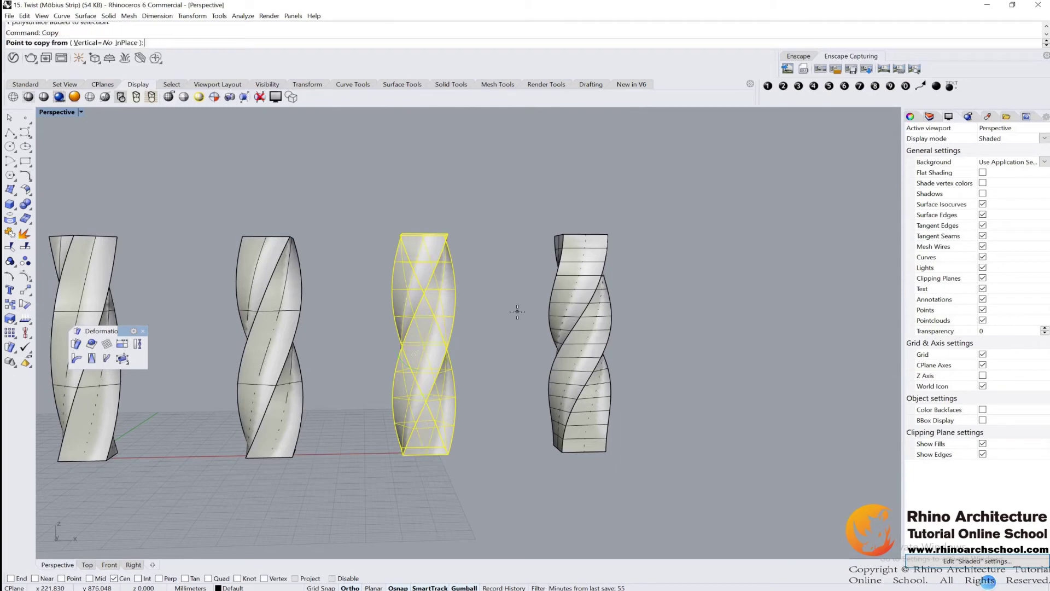
{"action": "left_click", "coordinate": [400, 449]}
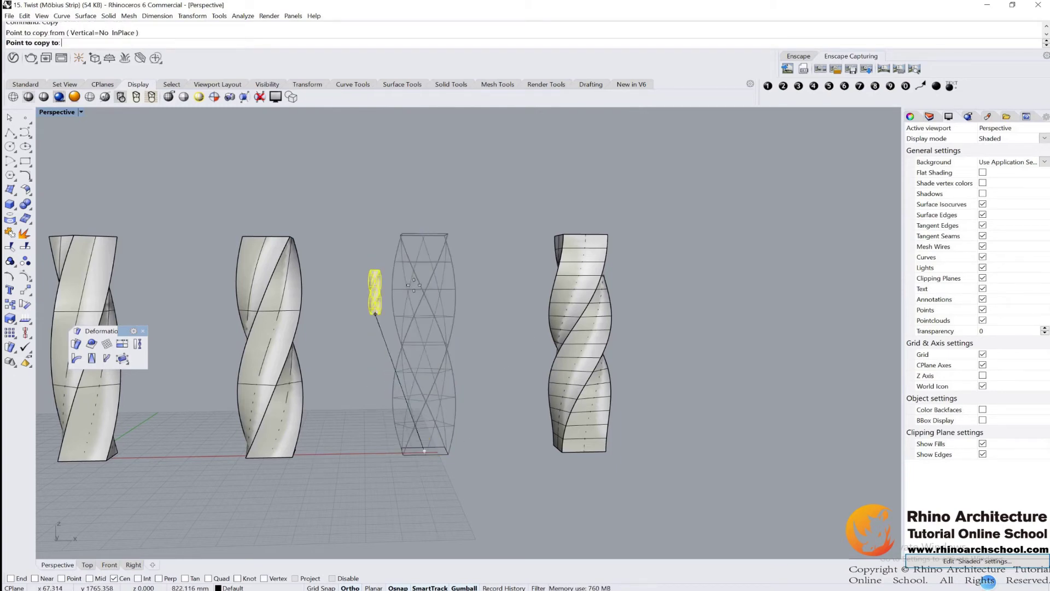
{"action": "left_click", "coordinate": [405, 236]}
{"action": "key", "text": "Return"}
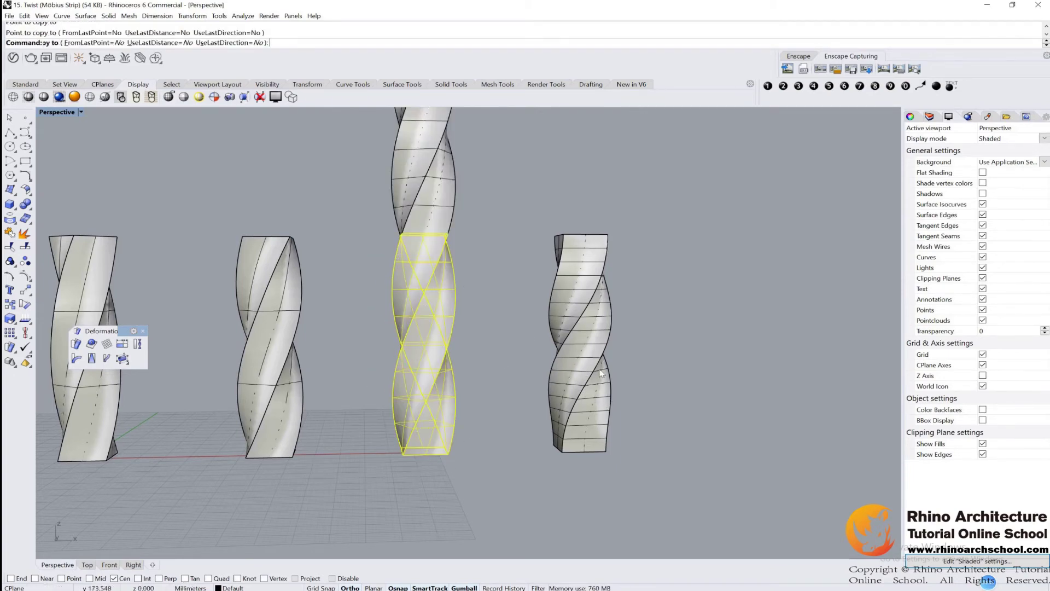
{"action": "left_click", "coordinate": [569, 426]}
{"action": "key", "text": "Return"}
{"action": "left_click", "coordinate": [562, 457]}
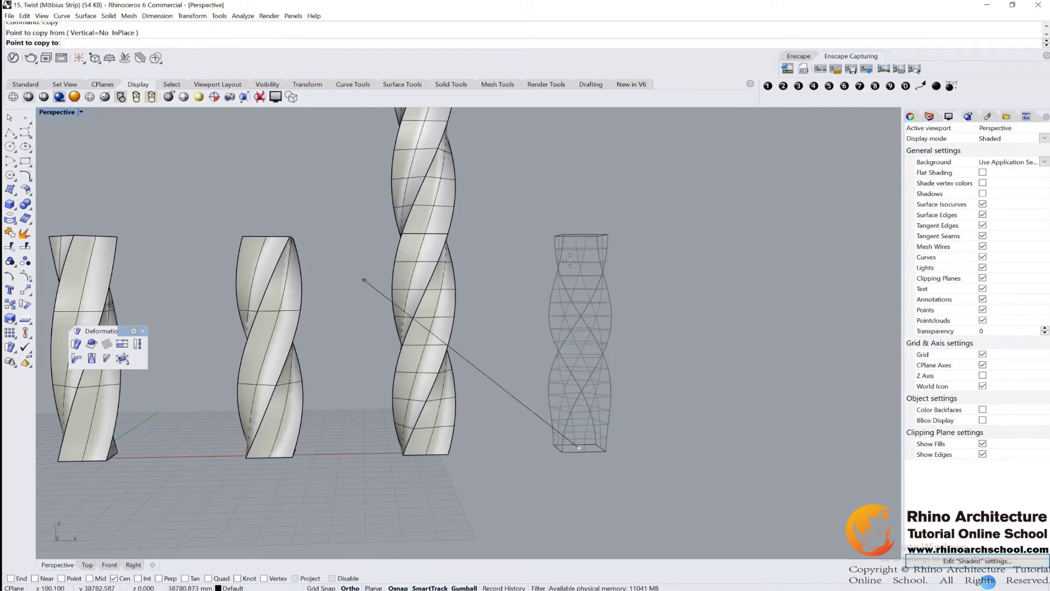
{"action": "left_click", "coordinate": [465, 270]}
{"action": "key", "text": "Return"}
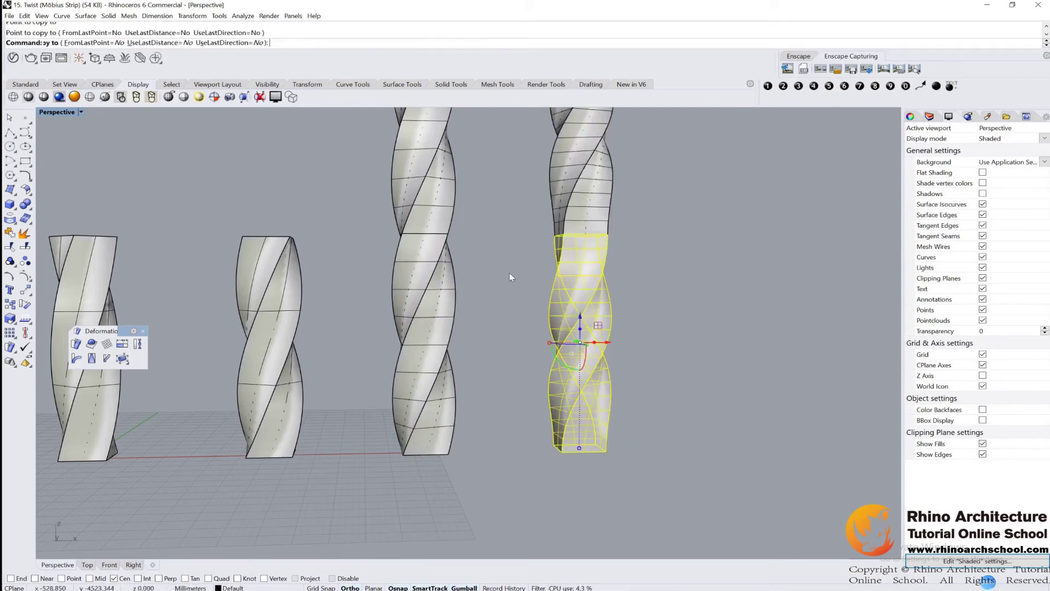
Switch the Perspective viewport to Rendered display and clear the selection.
{"action": "right_click_drag", "start_coordinate": [510, 272], "coordinate": [470, 225]}
{"action": "left_click", "coordinate": [81, 112]}
{"action": "left_click", "coordinate": [65, 157]}
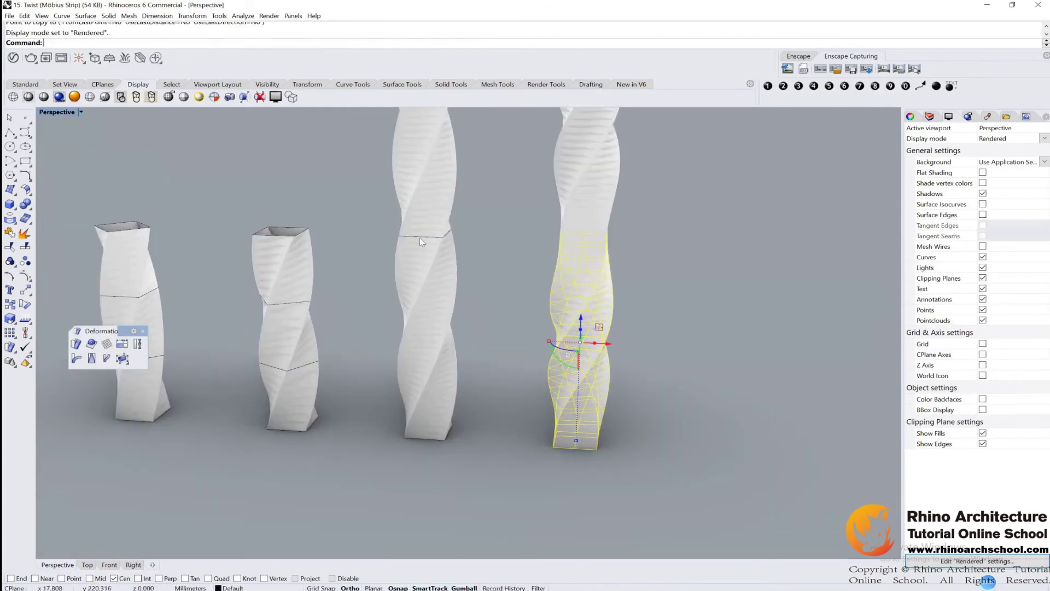
{"action": "scroll", "coordinate": [419, 237], "scroll_direction": "up", "scroll_amount": 6}
{"action": "key", "text": "Escape"}
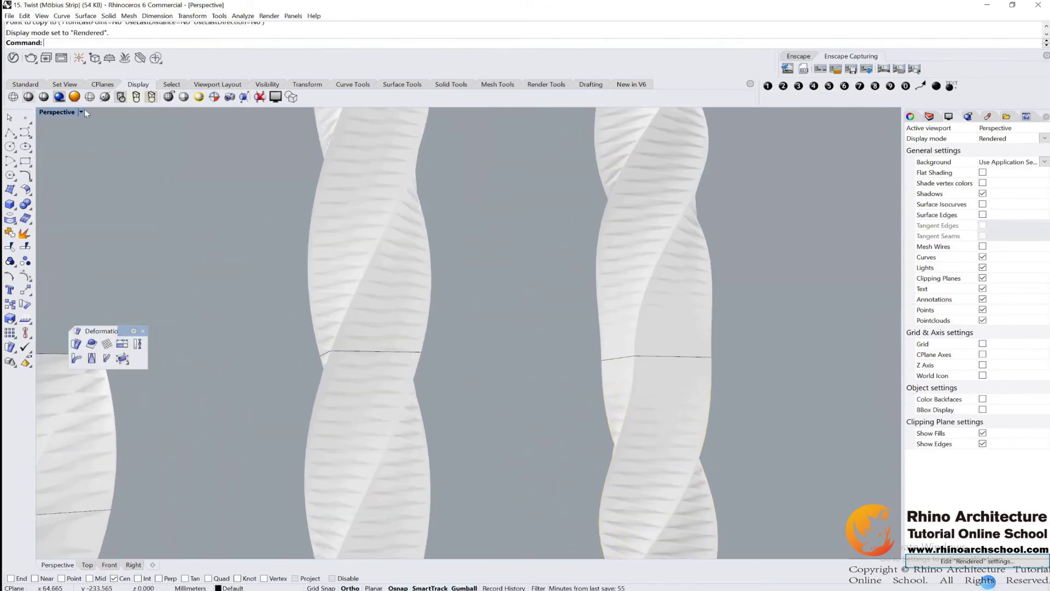
{"action": "left_click", "coordinate": [82, 111]}
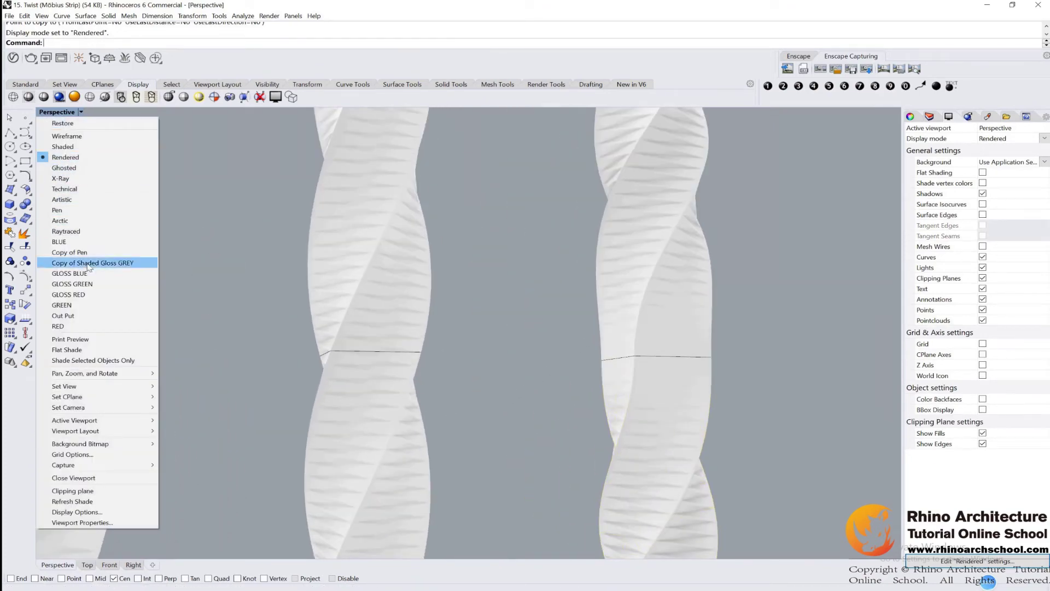
Apply the GLOSS GREEN display mode and orbit around the twisted columns.
{"action": "left_click", "coordinate": [89, 285]}
{"action": "scroll", "coordinate": [487, 287], "scroll_direction": "down", "scroll_amount": 5}
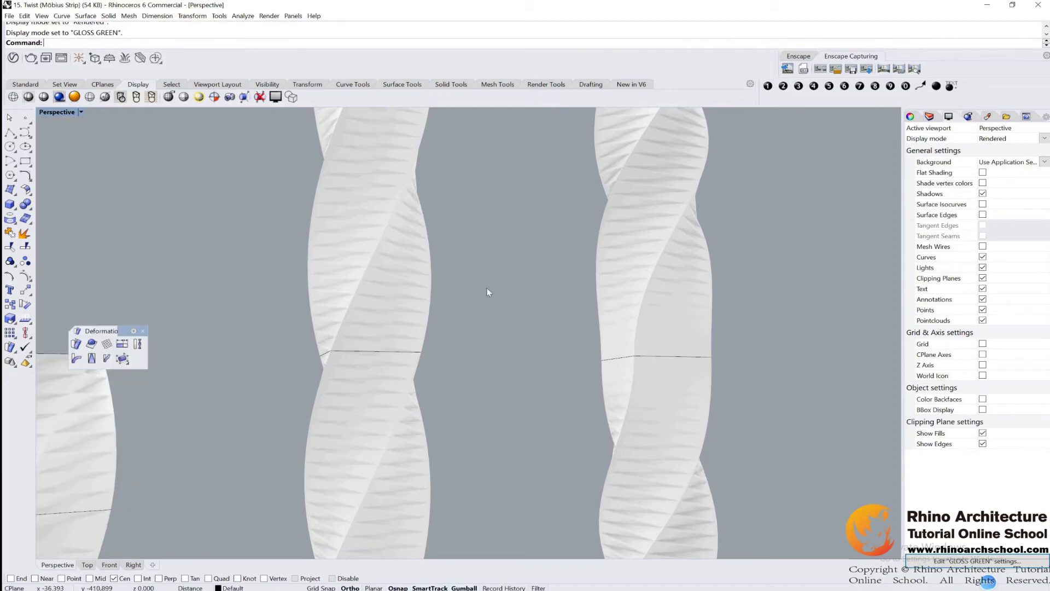
{"action": "scroll", "coordinate": [506, 335], "scroll_direction": "up", "scroll_amount": 5}
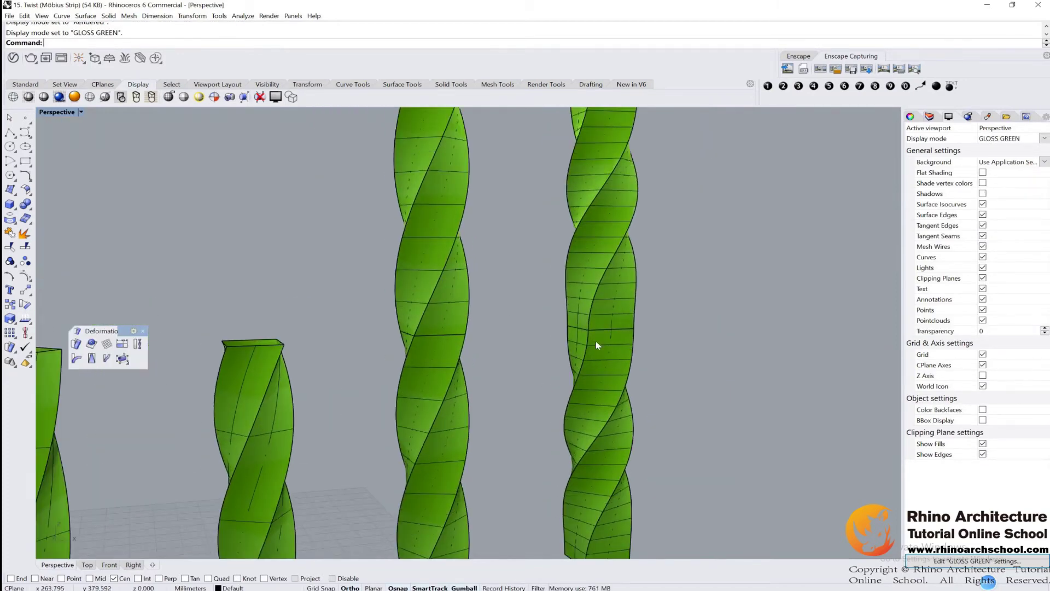
{"action": "right_click_drag", "start_coordinate": [596, 343], "coordinate": [591, 344]}
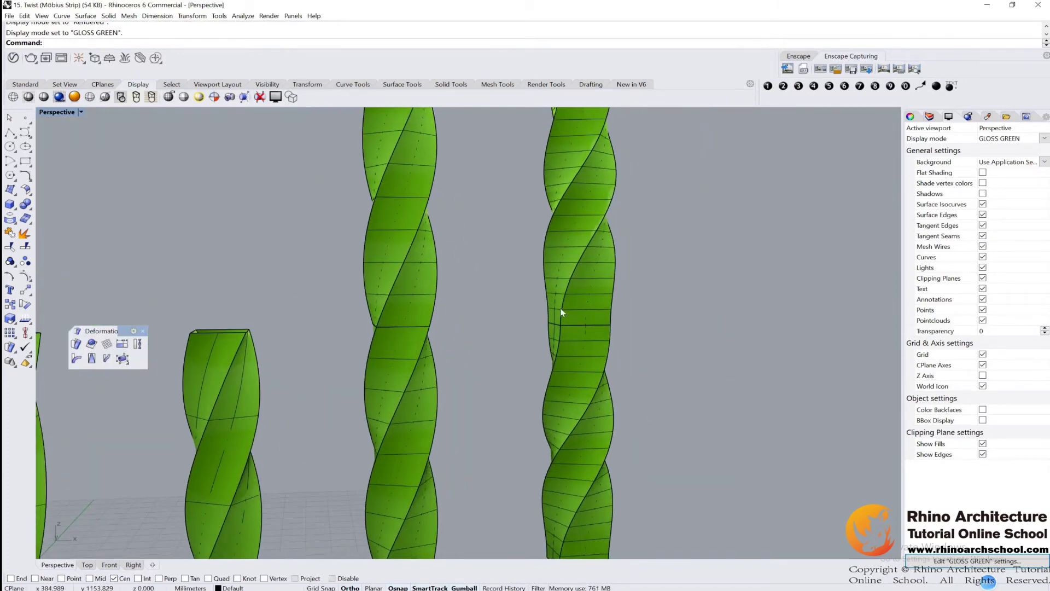
{"action": "right_click_drag", "start_coordinate": [558, 321], "coordinate": [353, 327]}
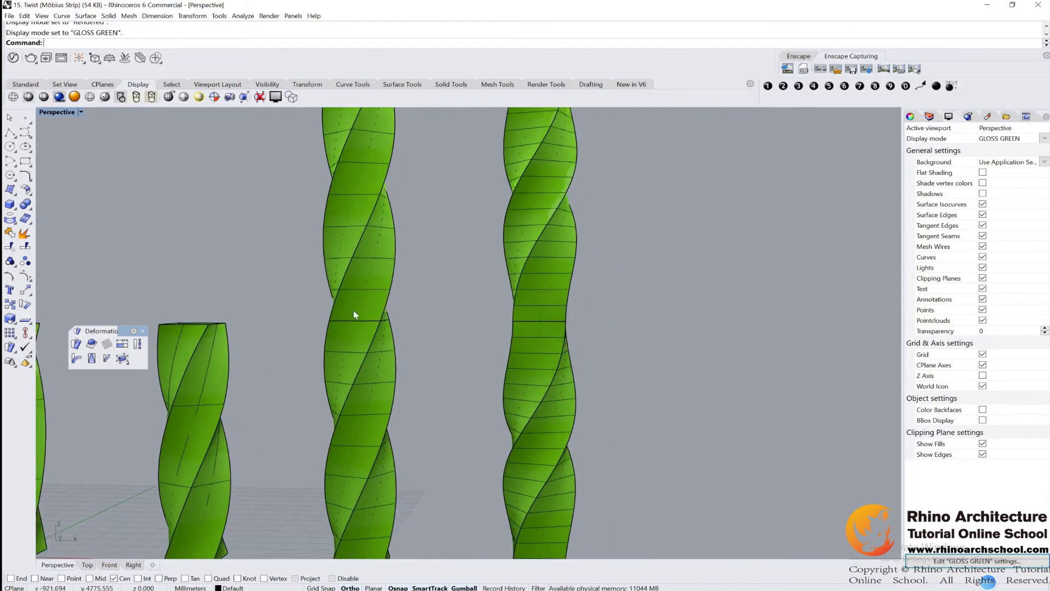
{"action": "left_click", "coordinate": [354, 316]}
{"action": "left_click", "coordinate": [363, 350]}
{"action": "key", "text": "Escape"}
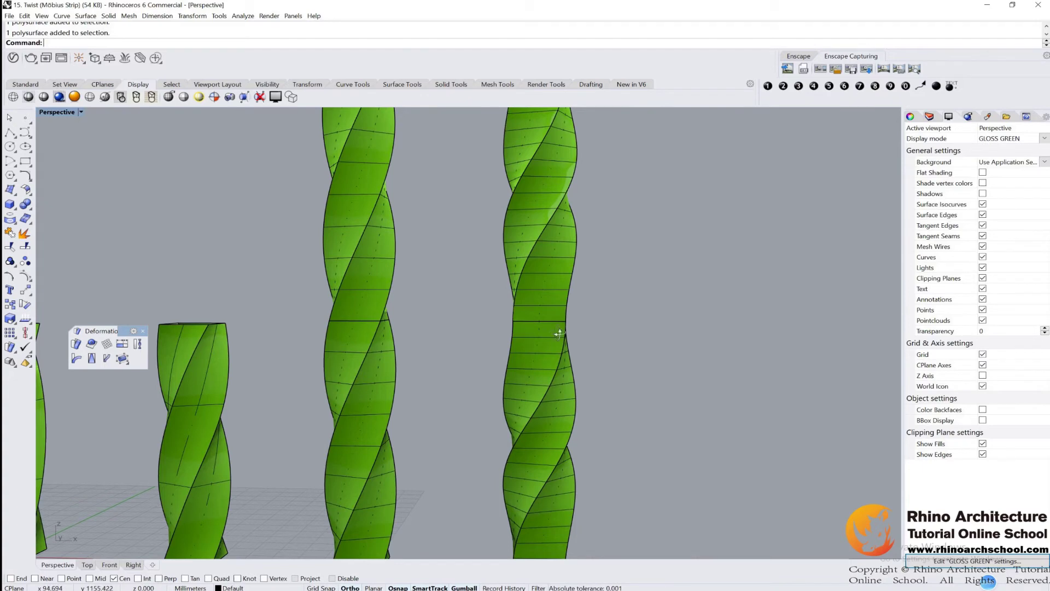
Inspect the right column's stacked pieces and orbit to a new camera angle.
{"action": "scroll", "coordinate": [559, 333], "scroll_direction": "up", "scroll_amount": 5}
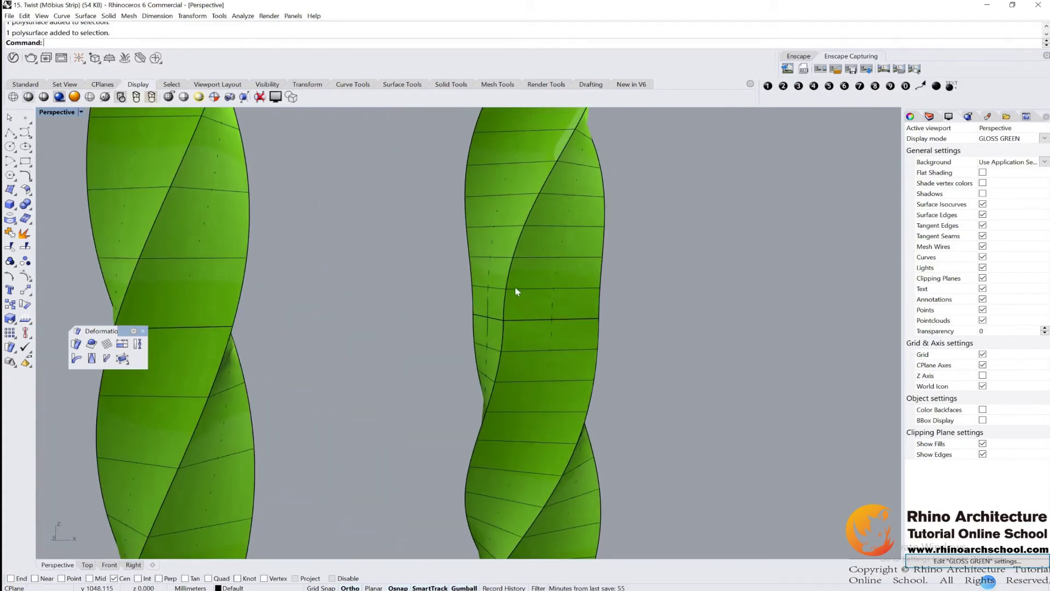
{"action": "left_click", "coordinate": [529, 246]}
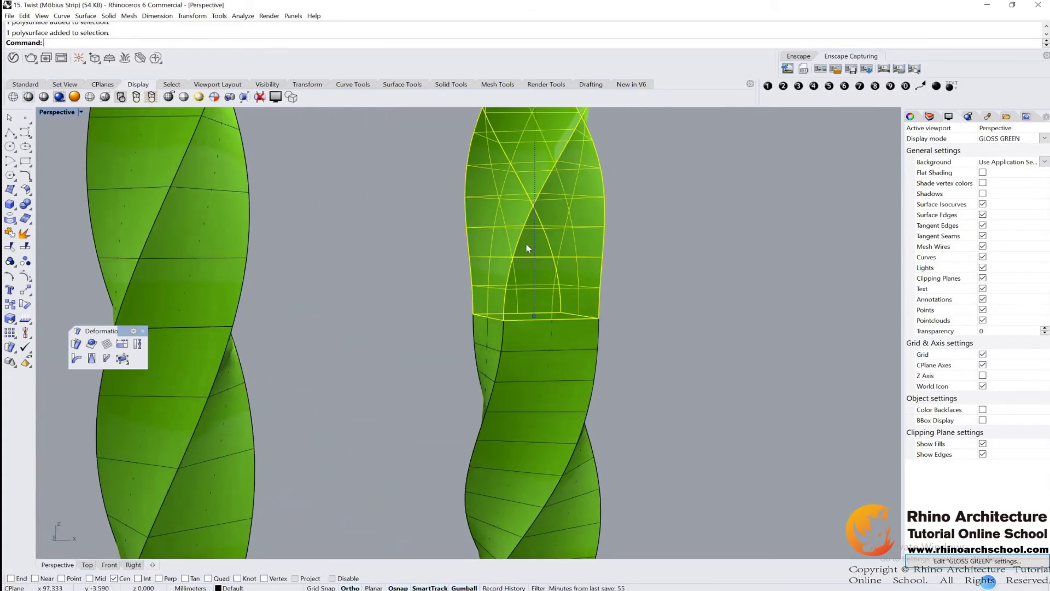
{"action": "left_click", "coordinate": [561, 328]}
{"action": "scroll", "coordinate": [561, 307], "scroll_direction": "down", "scroll_amount": 6}
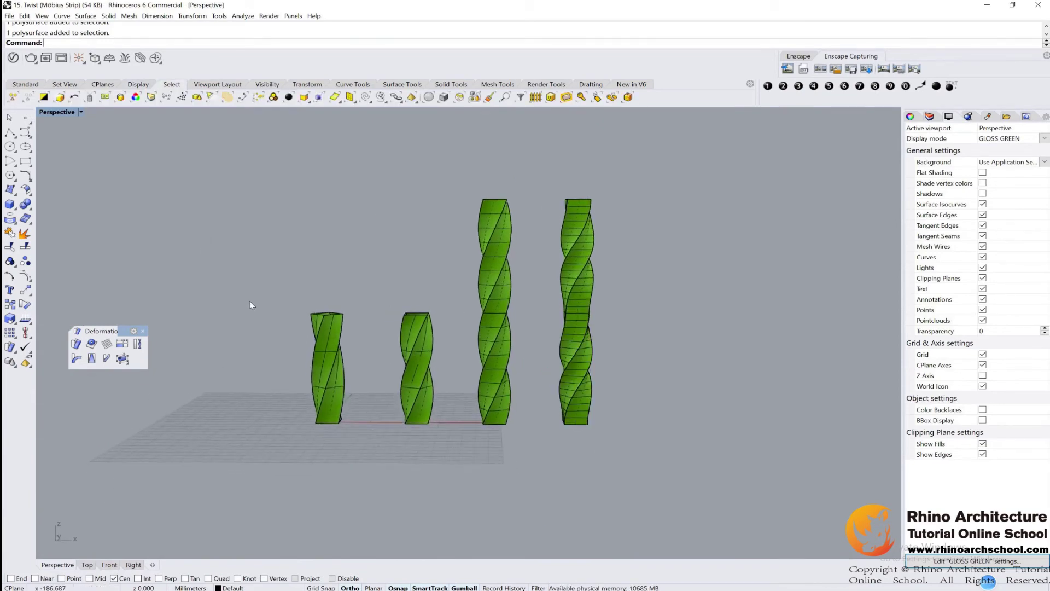
{"action": "right_click_drag", "start_coordinate": [250, 301], "coordinate": [311, 385]}
{"action": "scroll", "coordinate": [323, 374], "scroll_direction": "up", "scroll_amount": 3}
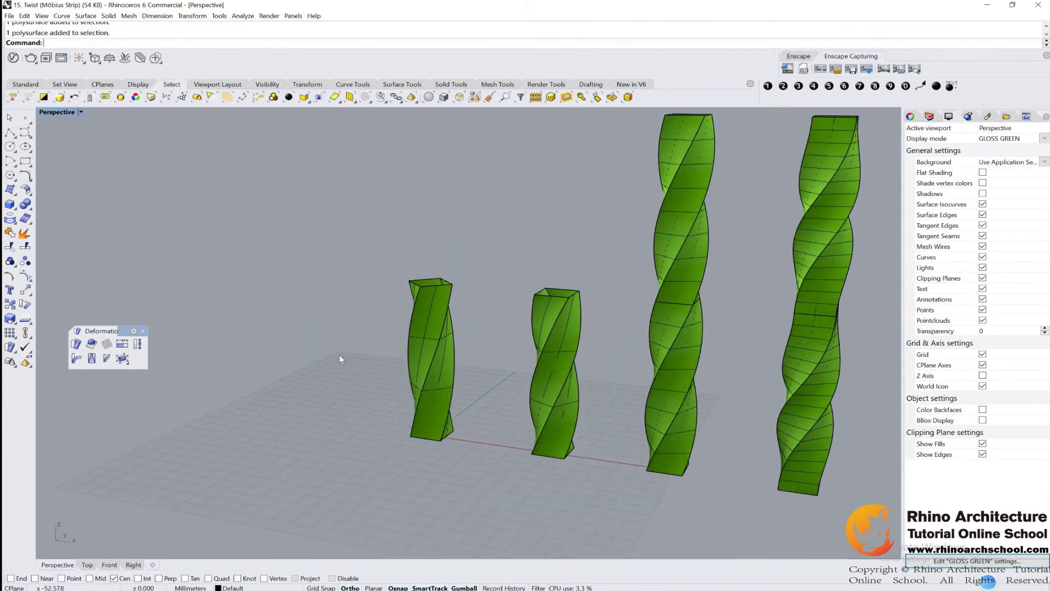
Draw a circle on the grid beside the towers.
{"action": "left_click_drag", "start_coordinate": [124, 330], "coordinate": [126, 304]}
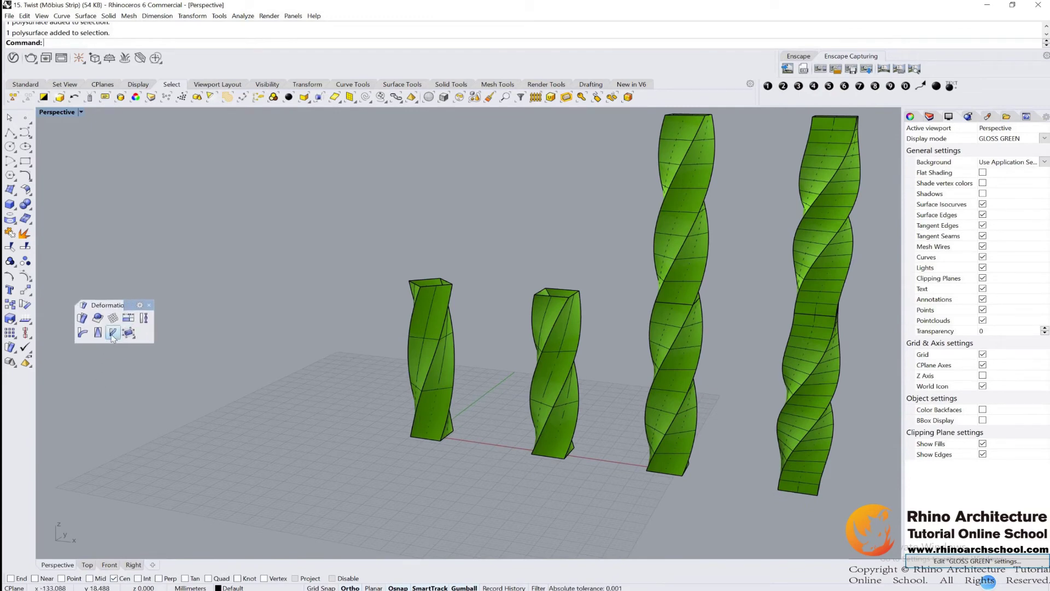
{"action": "scroll", "coordinate": [254, 375], "scroll_direction": "down", "scroll_amount": 2}
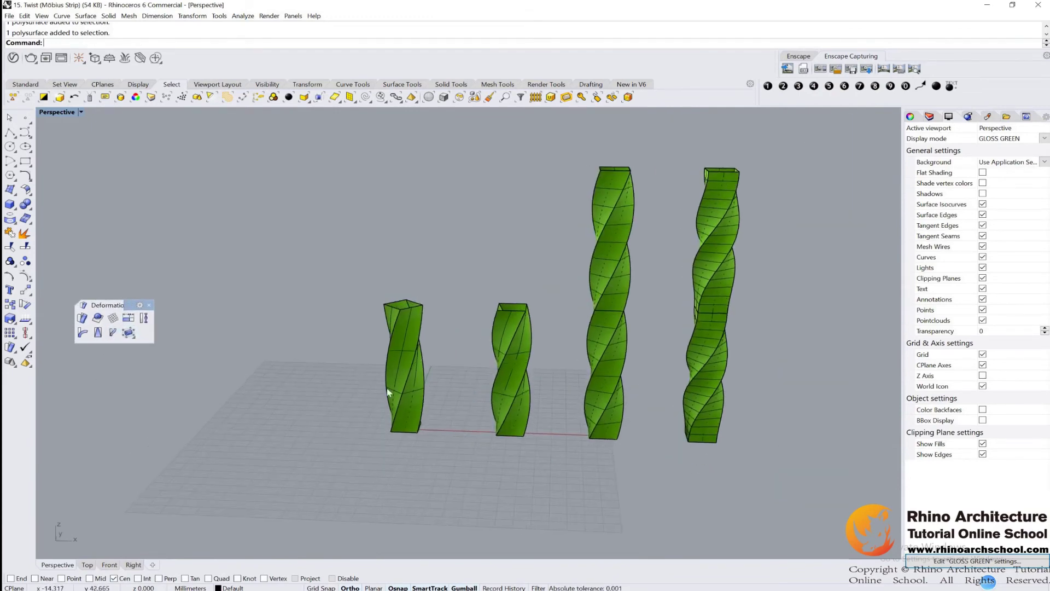
{"action": "left_click", "coordinate": [10, 146]}
{"action": "left_click", "coordinate": [262, 499]}
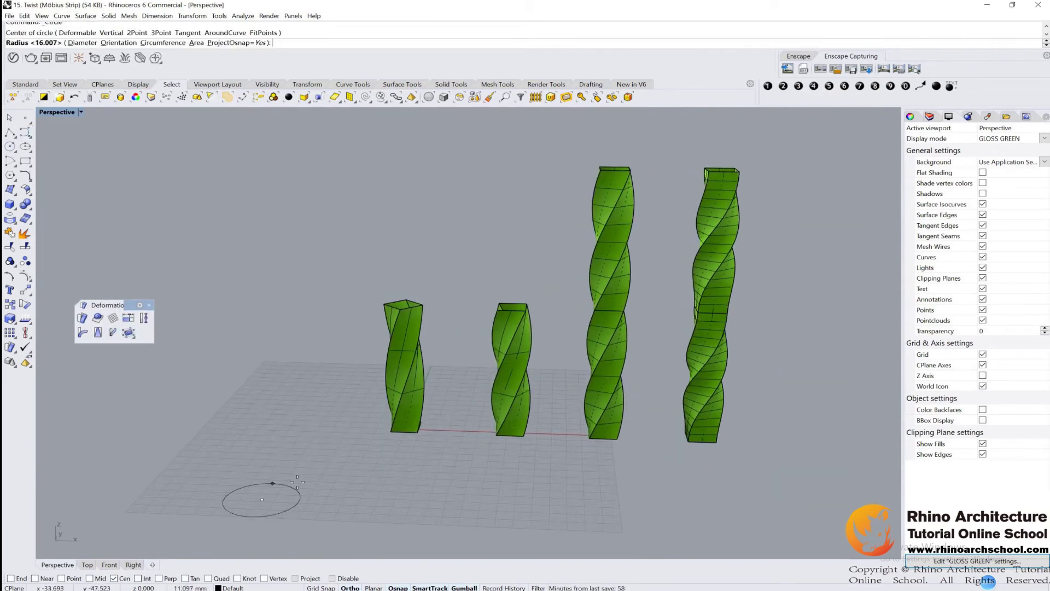
{"action": "left_click", "coordinate": [333, 469]}
Start Flow on the second twisted column, keeping Stretch enabled.
{"action": "left_click", "coordinate": [511, 395]}
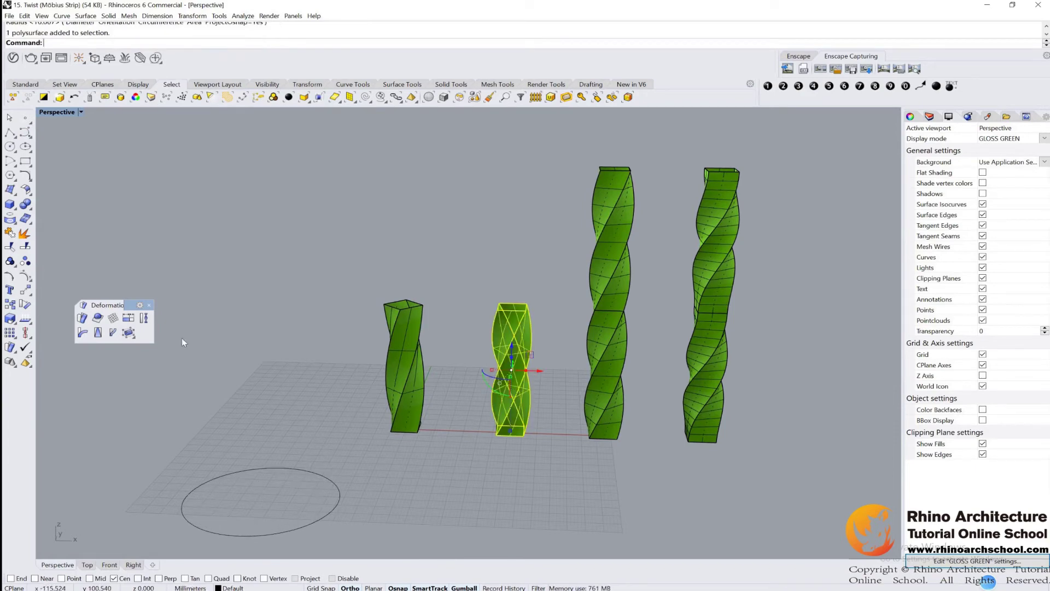
{"action": "left_click", "coordinate": [113, 332]}
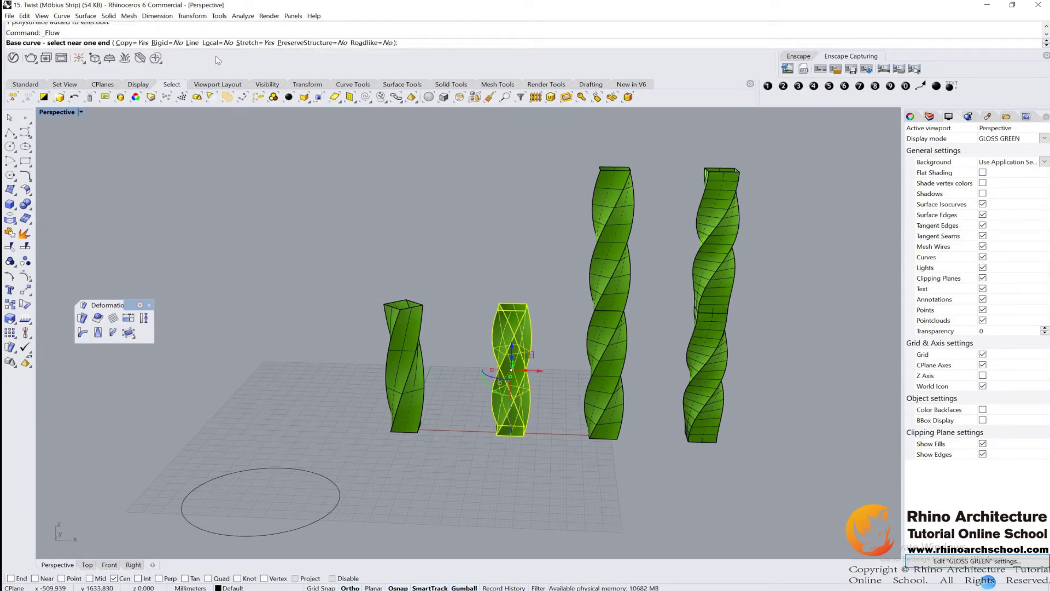
{"action": "left_click", "coordinate": [261, 43]}
{"action": "left_click", "coordinate": [259, 43]}
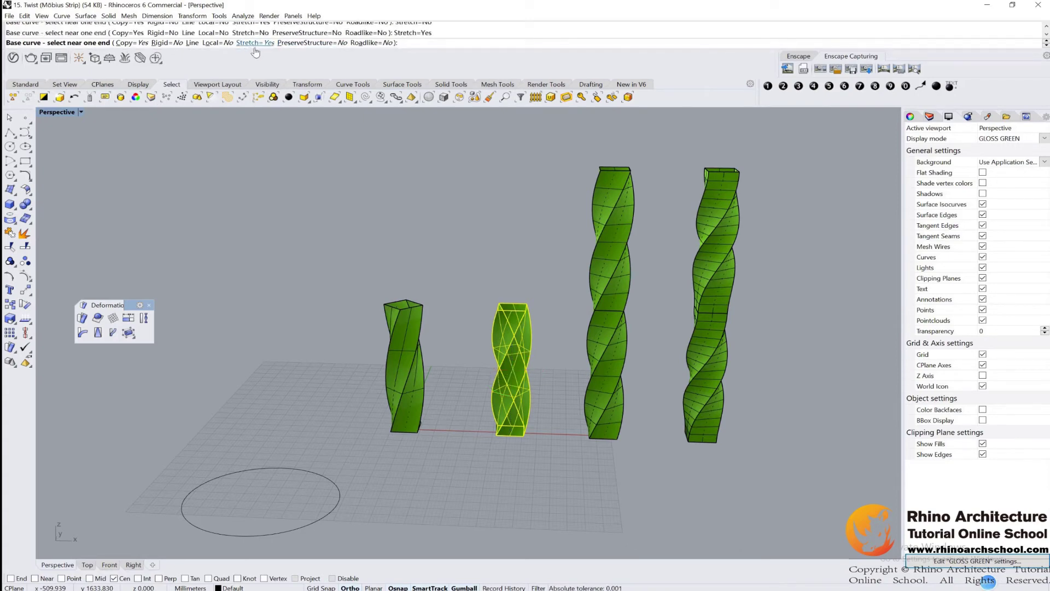
{"action": "left_click", "coordinate": [260, 84]}
{"action": "scroll", "coordinate": [494, 412], "scroll_direction": "down", "scroll_amount": 2}
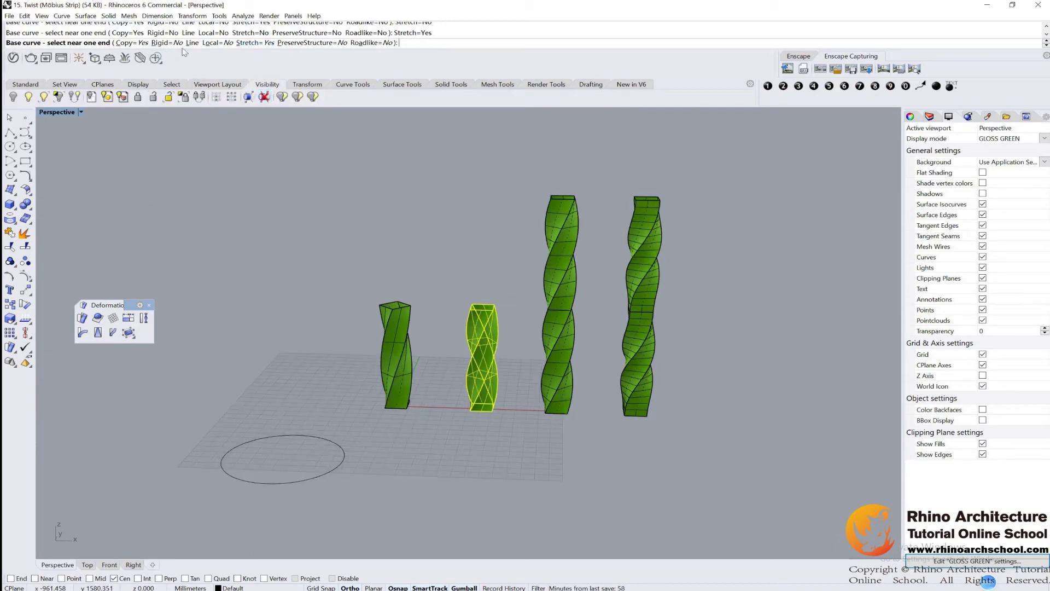
Use a base line from the column's base to top centre and flow onto the circle.
{"action": "left_click", "coordinate": [192, 43]}
{"action": "scroll", "coordinate": [487, 419], "scroll_direction": "up", "scroll_amount": 2}
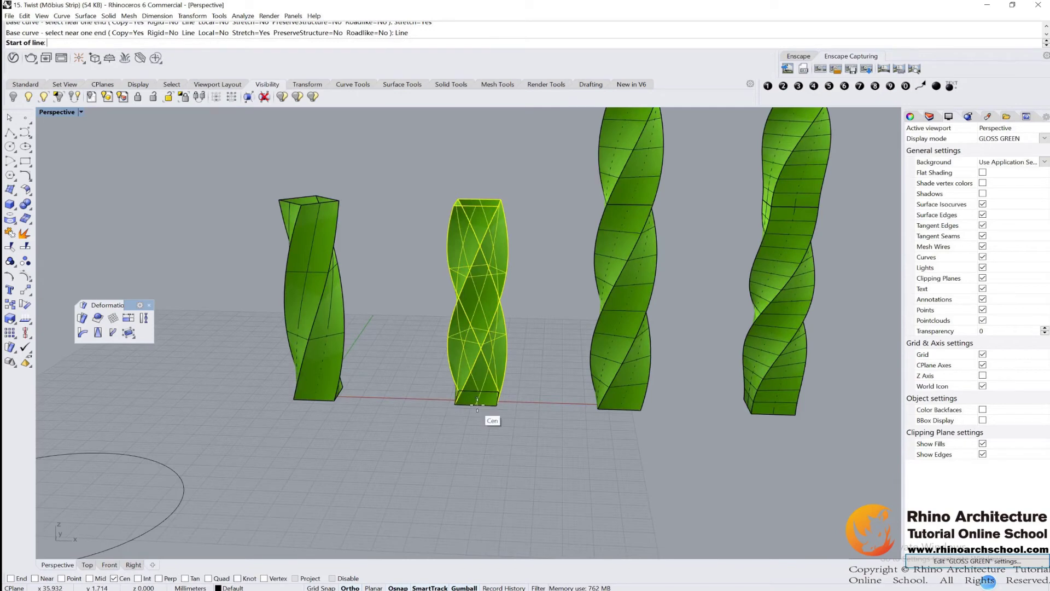
{"action": "left_click", "coordinate": [477, 399]}
{"action": "left_click", "coordinate": [477, 203]}
{"action": "scroll", "coordinate": [502, 190], "scroll_direction": "down", "scroll_amount": 4}
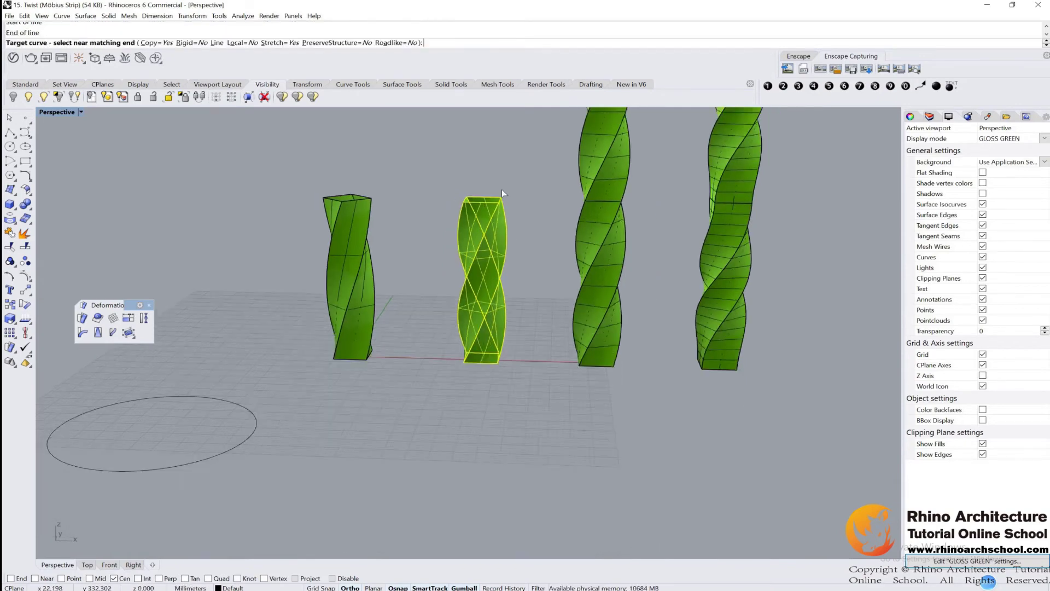
{"action": "scroll", "coordinate": [395, 285], "scroll_direction": "up", "scroll_amount": 3}
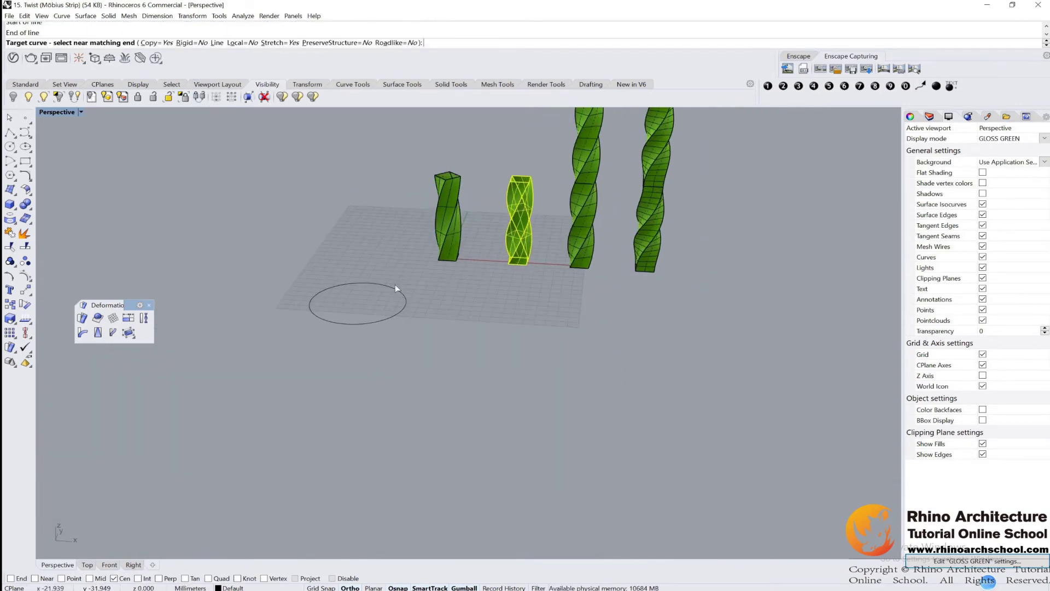
{"action": "left_click", "coordinate": [401, 290]}
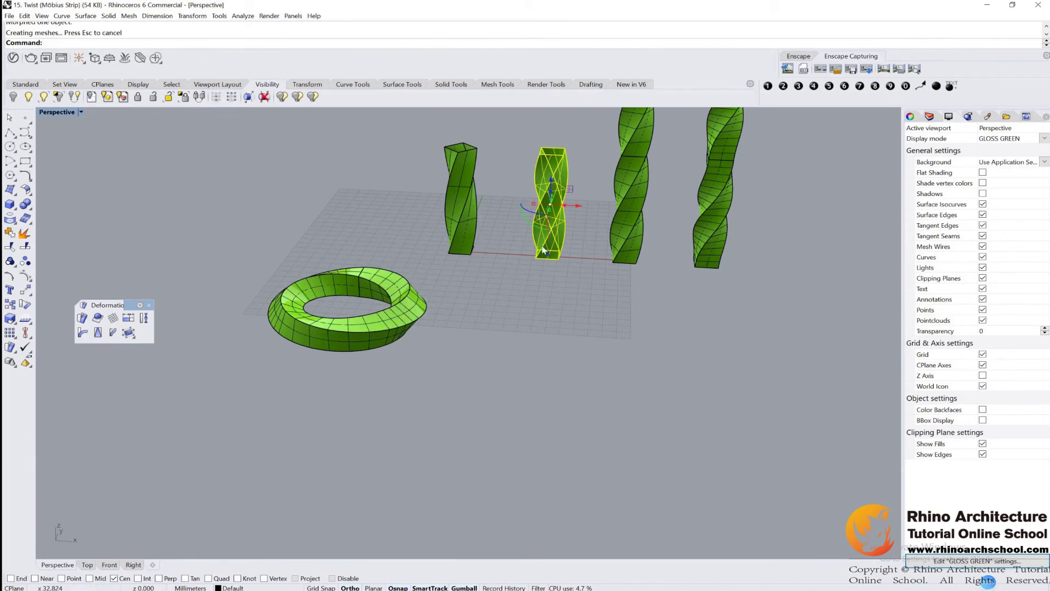
{"action": "right_click_drag", "start_coordinate": [543, 250], "coordinate": [523, 408]}
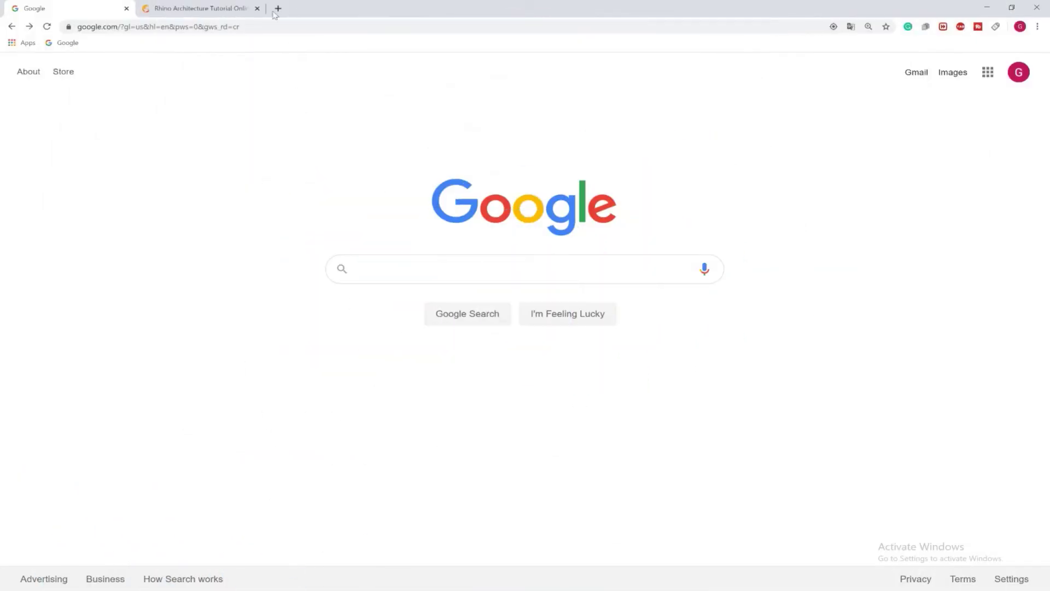
Go to rhinoarchschool.com and scroll down to the Recommended Courses.
{"action": "left_click", "coordinate": [259, 26]}
{"action": "type", "text": "rhi"}
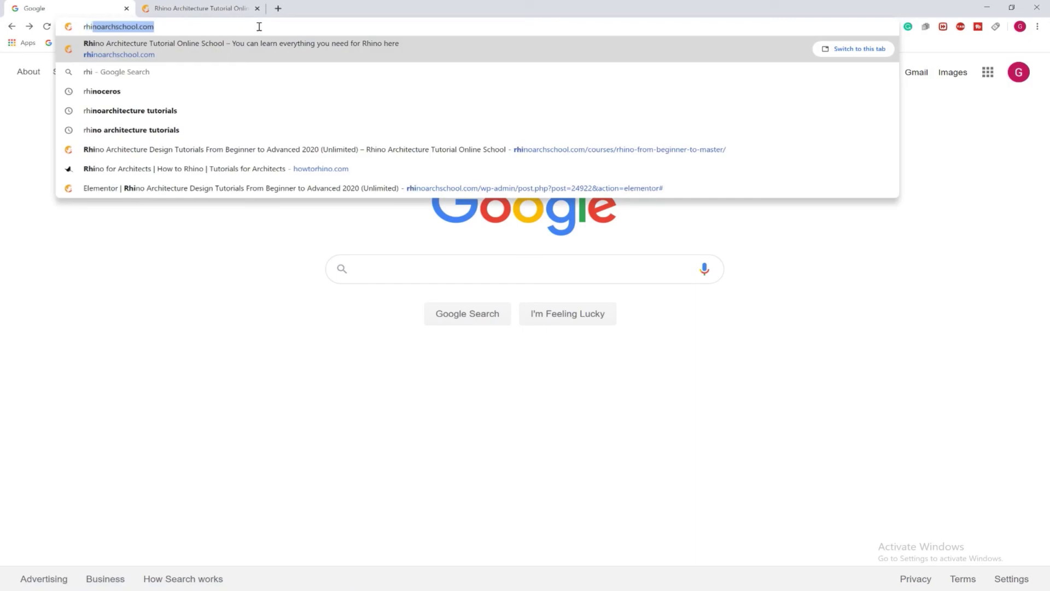
{"action": "type", "text": "noarchschool.com"}
{"action": "key", "text": "Return"}
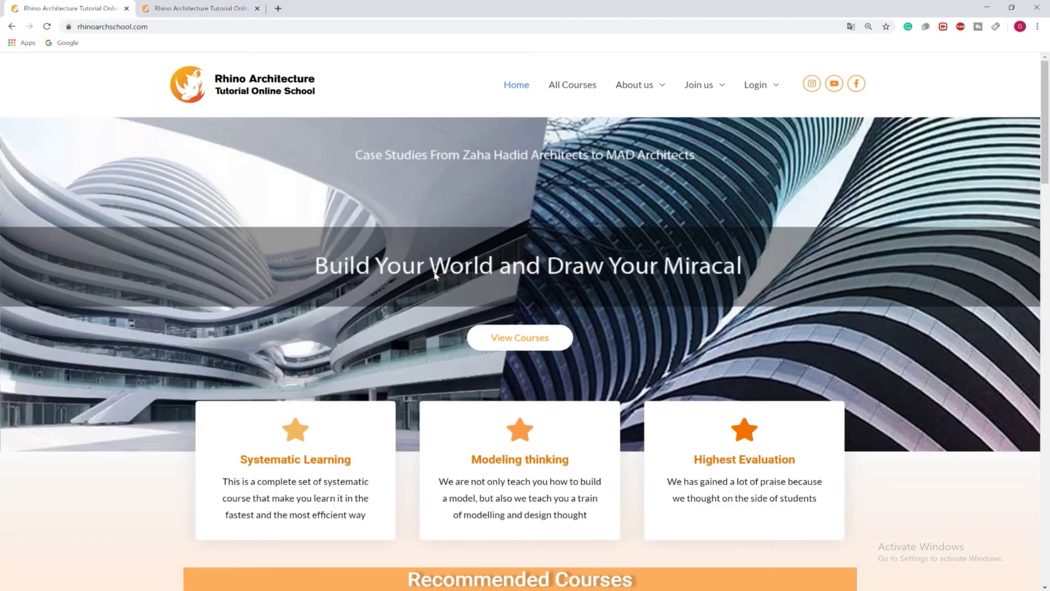
{"action": "scroll", "coordinate": [434, 275], "scroll_direction": "down", "scroll_amount": 5}
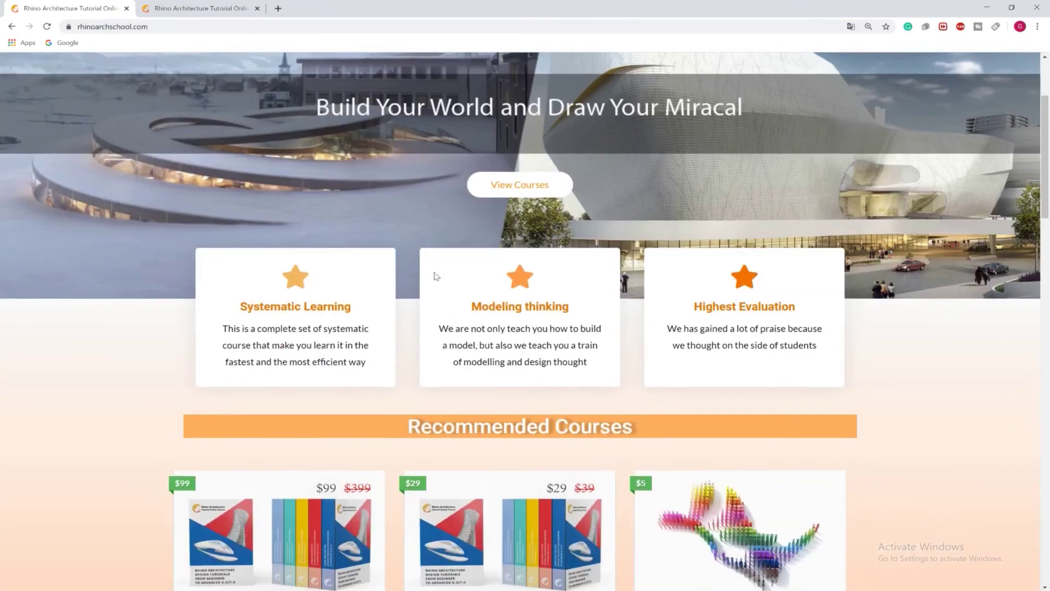
{"action": "scroll", "coordinate": [436, 275], "scroll_direction": "down", "scroll_amount": 2}
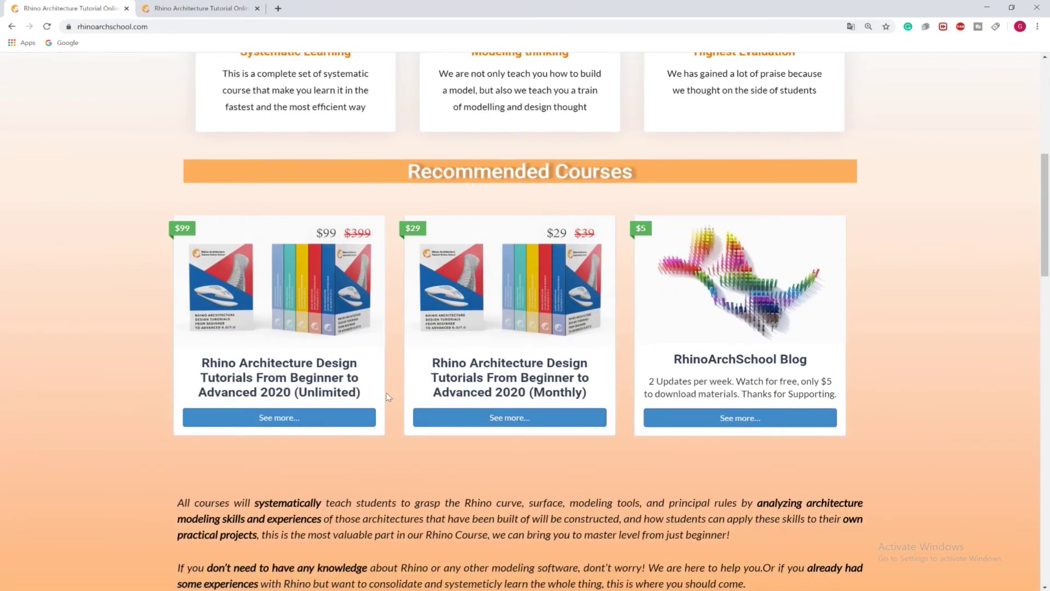
Compare the Unlimited and Monthly course titles and open the Unlimited course page.
{"action": "left_click_drag", "start_coordinate": [356, 389], "coordinate": [296, 392]}
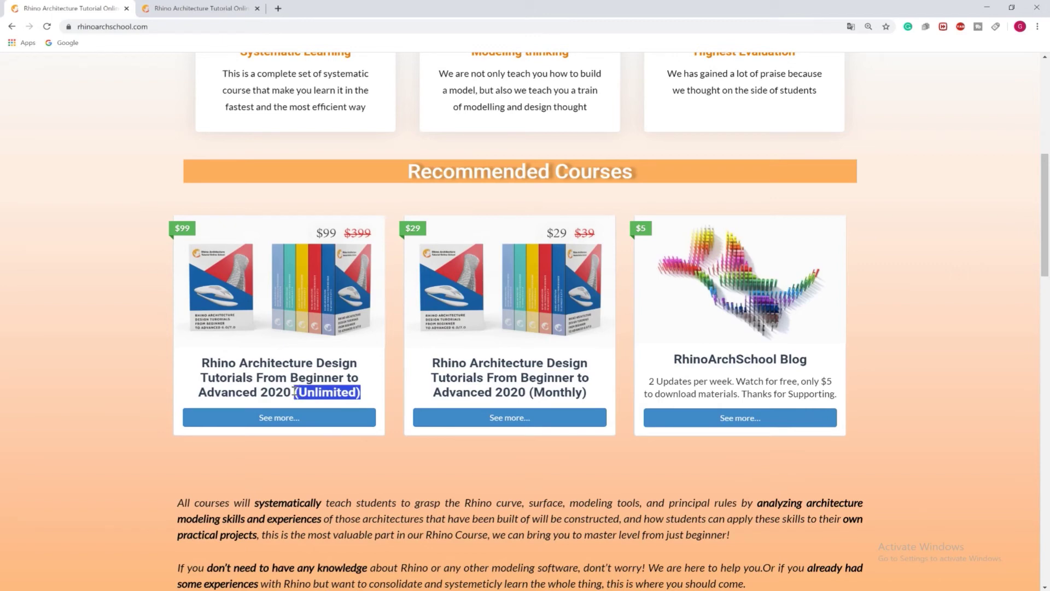
{"action": "left_click", "coordinate": [317, 393]}
{"action": "left_click_drag", "start_coordinate": [598, 393], "coordinate": [533, 392]}
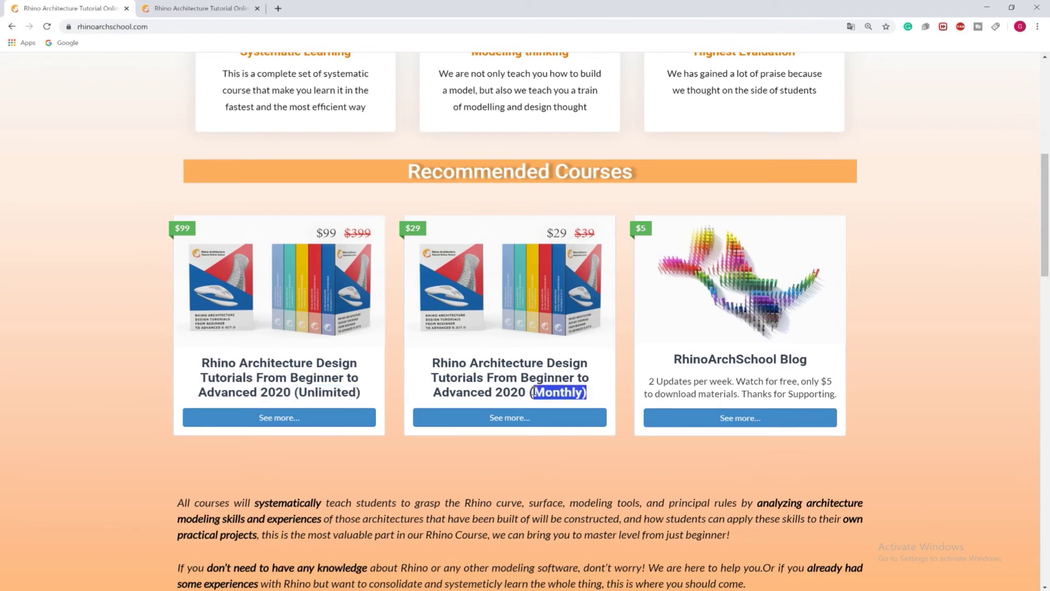
{"action": "left_click", "coordinate": [543, 392]}
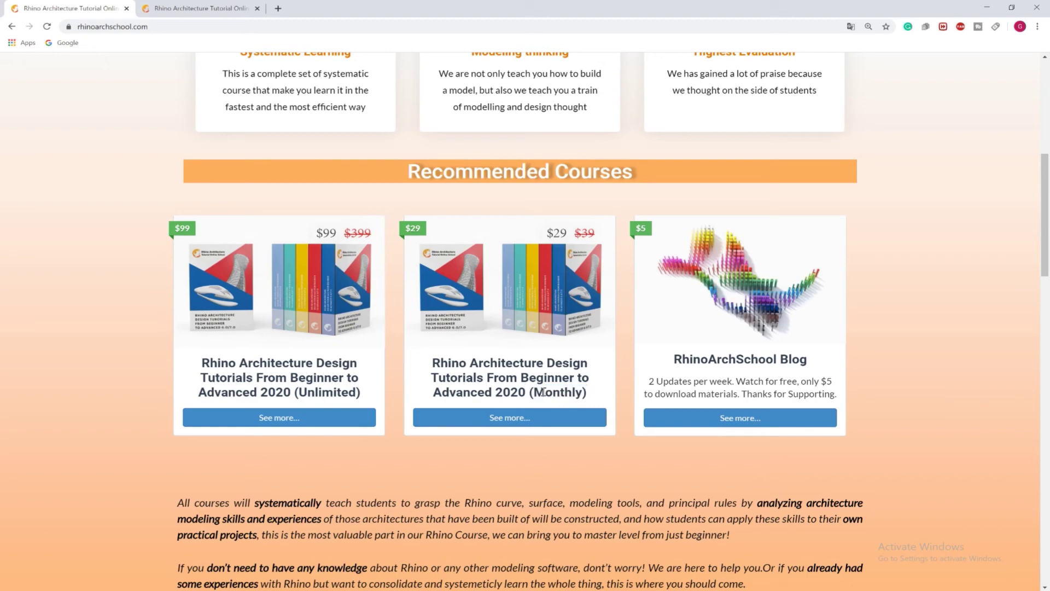
{"action": "left_click", "coordinate": [305, 419]}
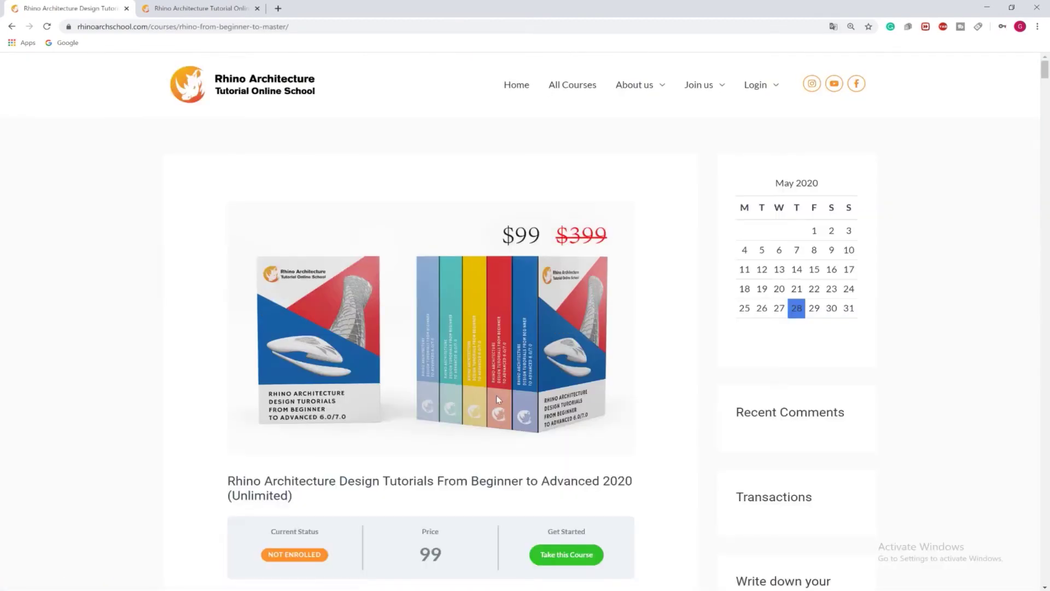
View the course's Materials section, then return to the Course overview.
{"action": "scroll", "coordinate": [499, 398], "scroll_direction": "down", "scroll_amount": 4}
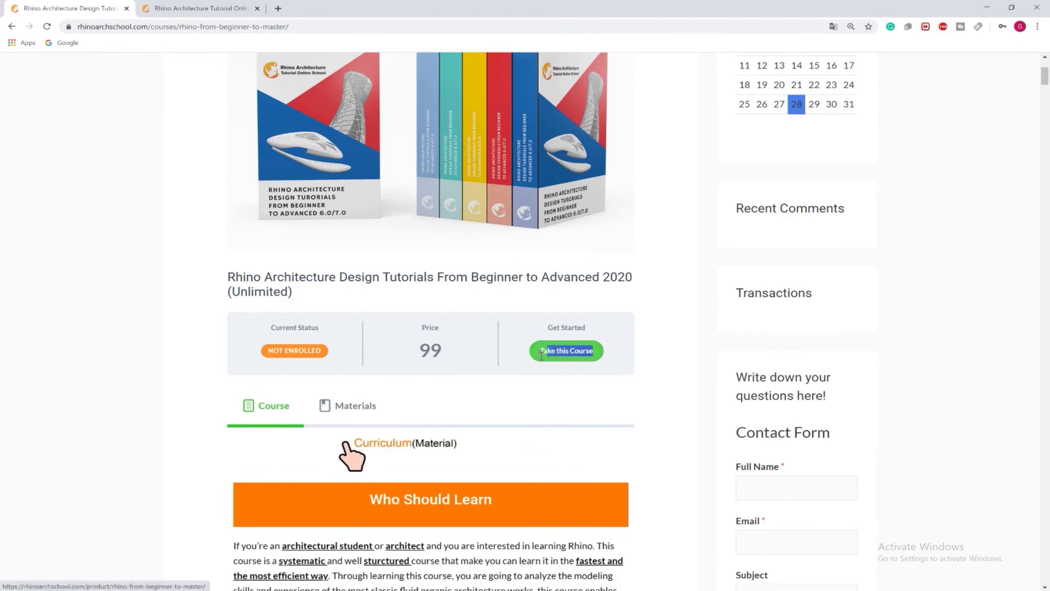
{"action": "left_click", "coordinate": [360, 408]}
{"action": "scroll", "coordinate": [381, 443], "scroll_direction": "down", "scroll_amount": 9}
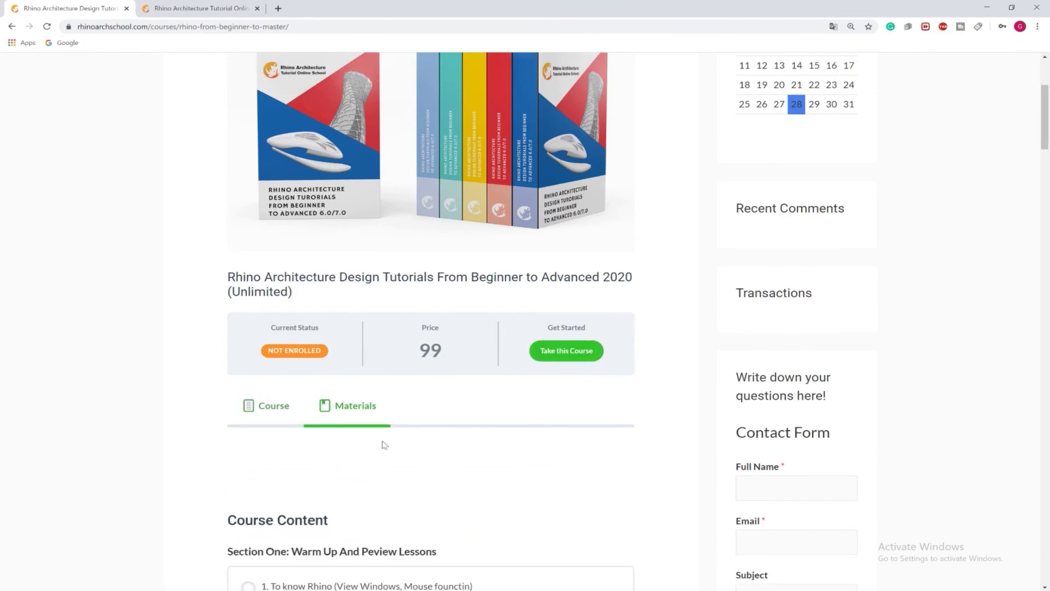
{"action": "scroll", "coordinate": [382, 443], "scroll_direction": "up", "scroll_amount": 7}
{"action": "scroll", "coordinate": [328, 405], "scroll_direction": "up", "scroll_amount": 1}
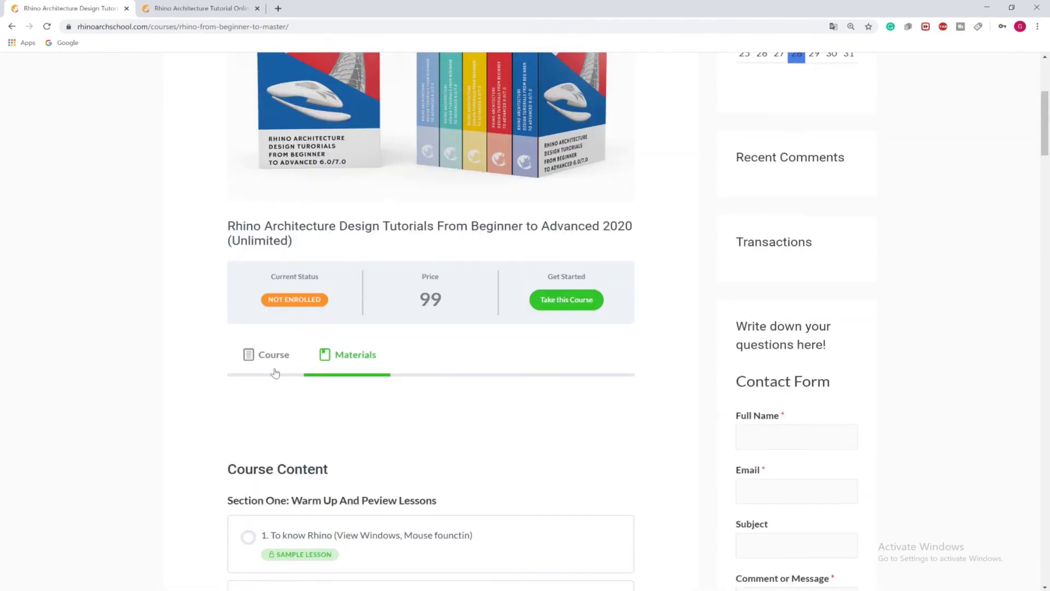
{"action": "left_click", "coordinate": [273, 369]}
Scroll down through the Unlimited course's case studies.
{"action": "scroll", "coordinate": [274, 367], "scroll_direction": "down", "scroll_amount": 10}
{"action": "scroll", "coordinate": [273, 365], "scroll_direction": "down", "scroll_amount": 20}
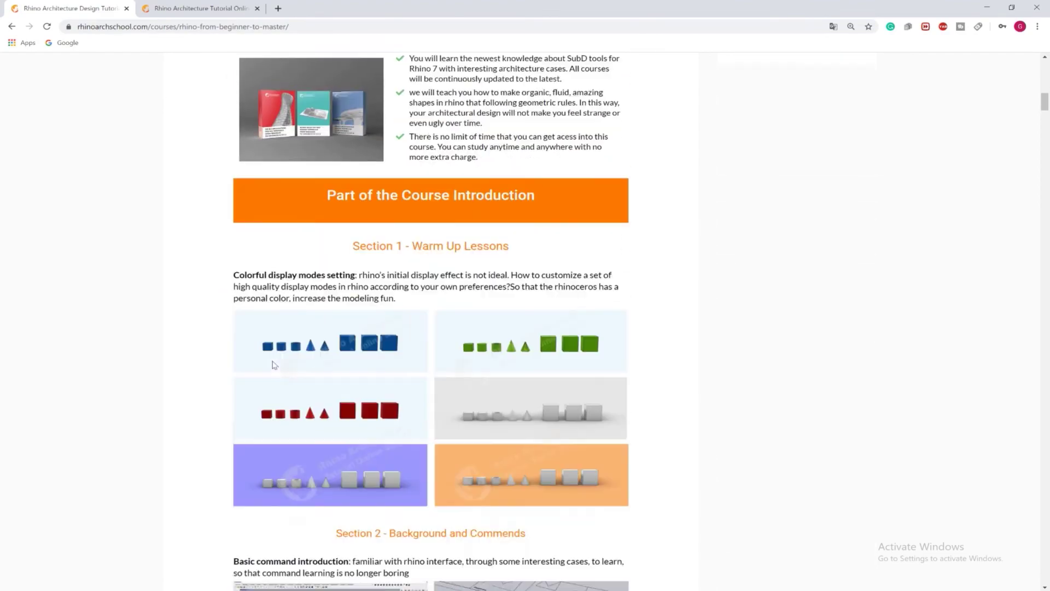
{"action": "scroll", "coordinate": [273, 365], "scroll_direction": "down", "scroll_amount": 20}
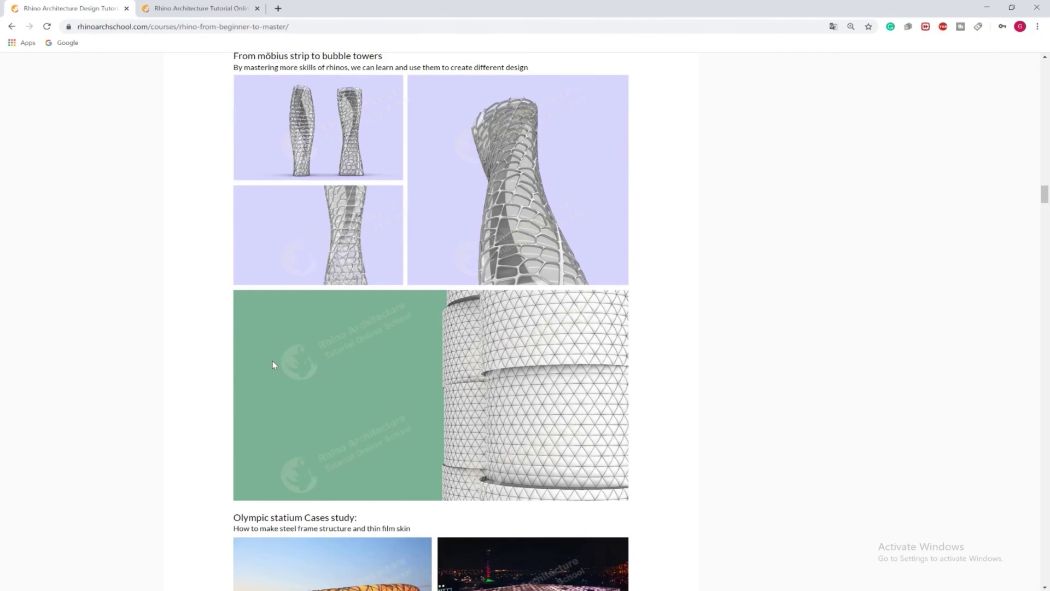
{"action": "scroll", "coordinate": [273, 365], "scroll_direction": "down", "scroll_amount": 20}
{"action": "scroll", "coordinate": [274, 365], "scroll_direction": "down", "scroll_amount": 20}
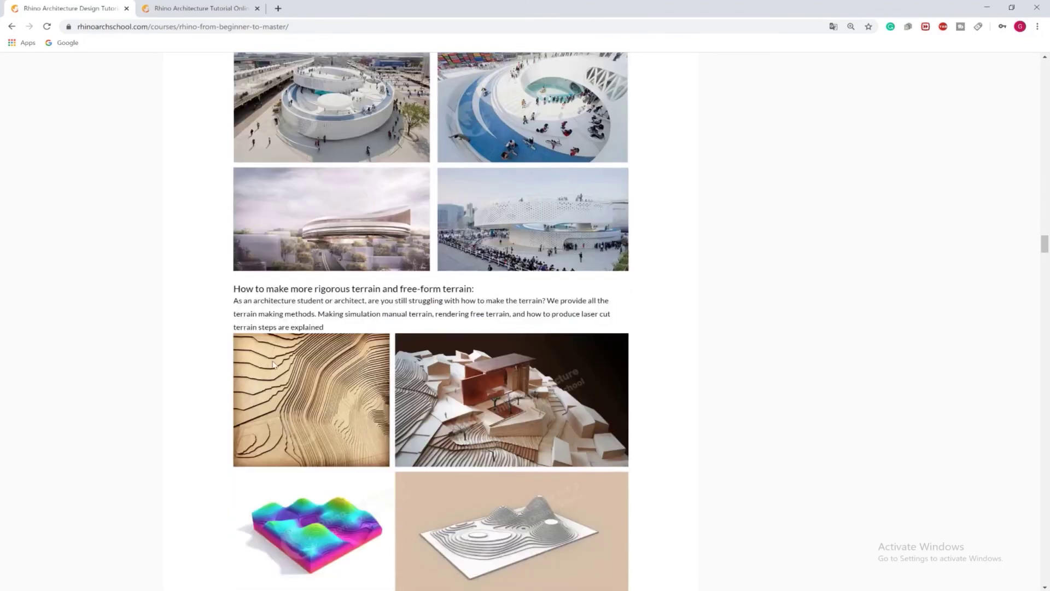
{"action": "scroll", "coordinate": [326, 326], "scroll_direction": "down", "scroll_amount": 20}
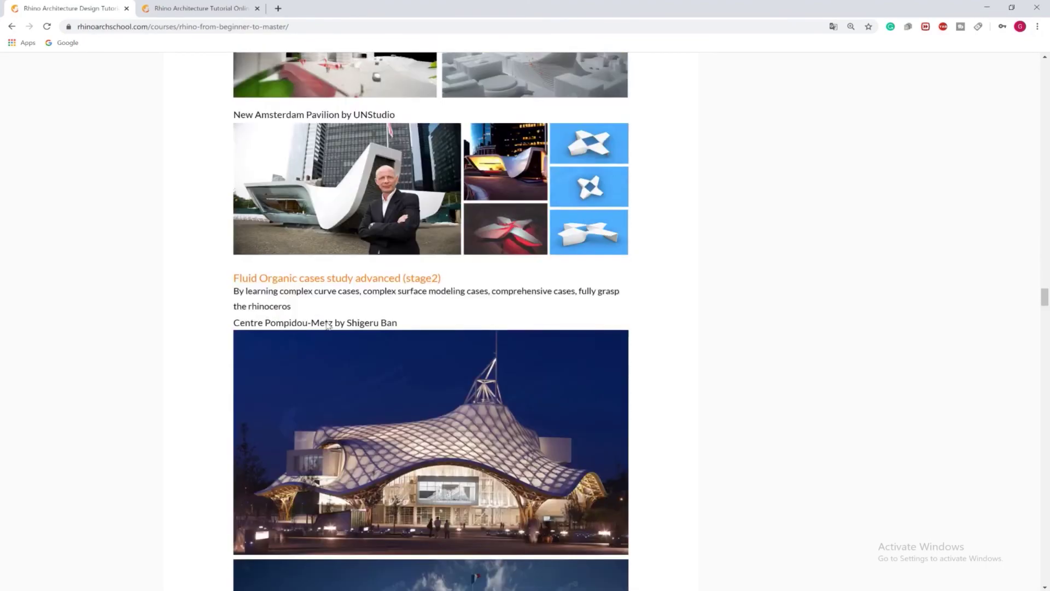
{"action": "scroll", "coordinate": [326, 325], "scroll_direction": "down", "scroll_amount": 20}
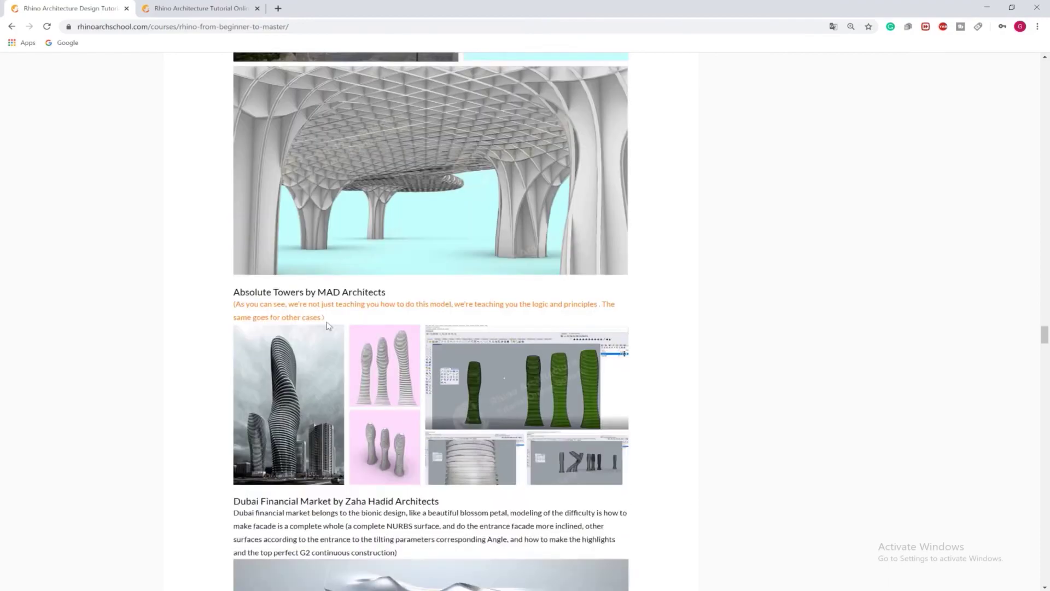
{"action": "scroll", "coordinate": [327, 326], "scroll_direction": "down", "scroll_amount": 20}
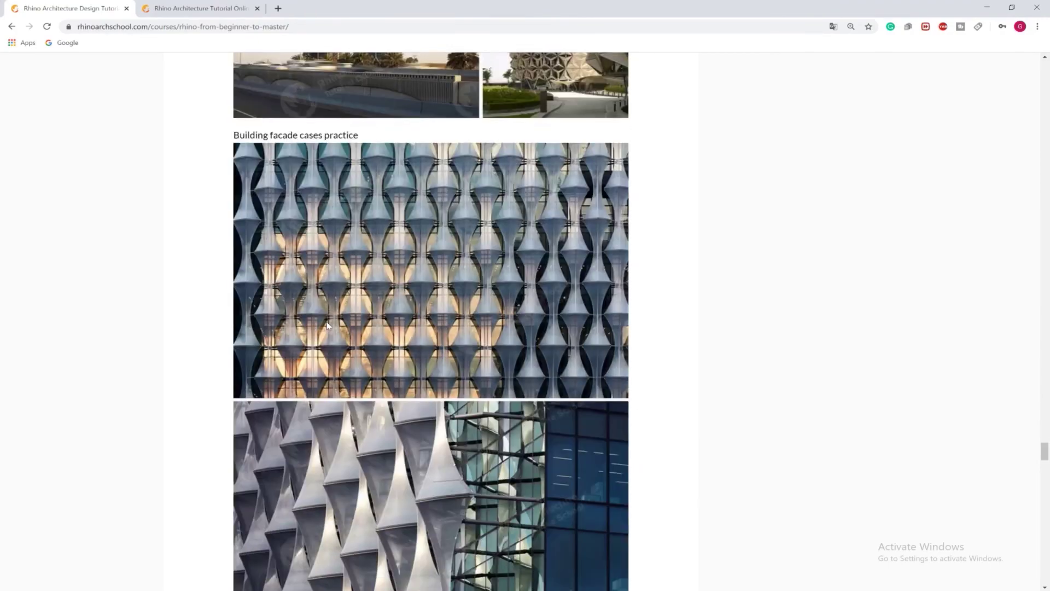
{"action": "scroll", "coordinate": [327, 326], "scroll_direction": "down", "scroll_amount": 10}
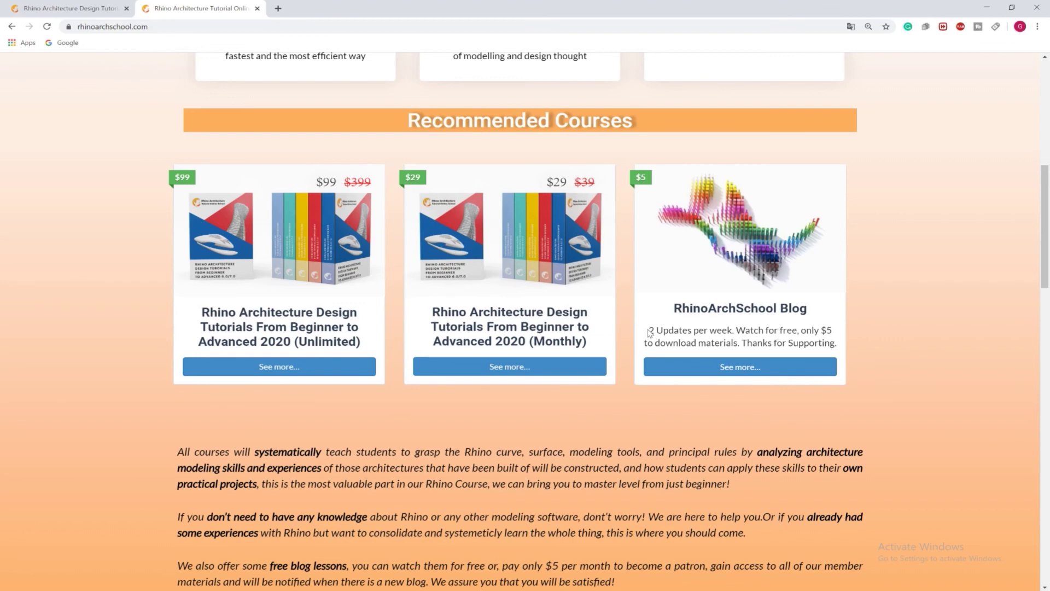
{"action": "left_click_drag", "start_coordinate": [650, 332], "coordinate": [834, 343]}
{"action": "left_click", "coordinate": [736, 339]}
{"action": "left_click", "coordinate": [825, 342]}
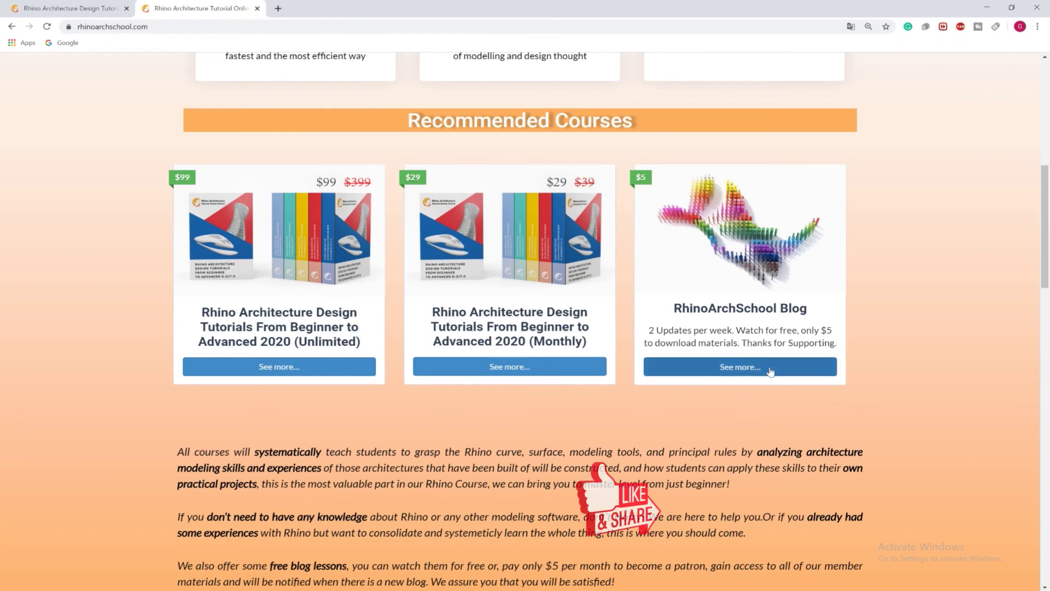